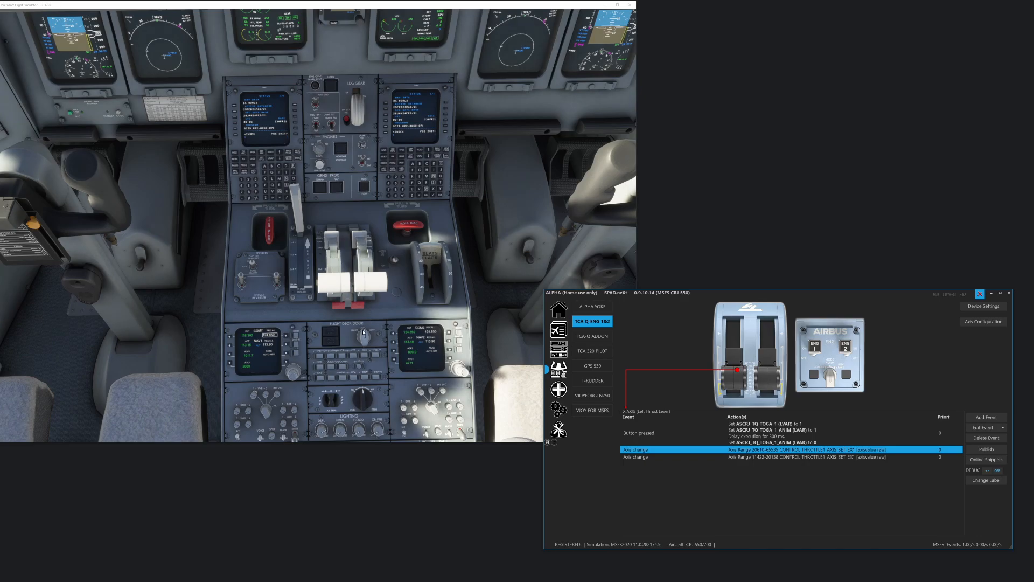
Review the event assignments of the left lever's take-off/go-around, climb and reverser detent buttons on the TCA quadrant
click(719, 335)
click(723, 348)
click(722, 364)
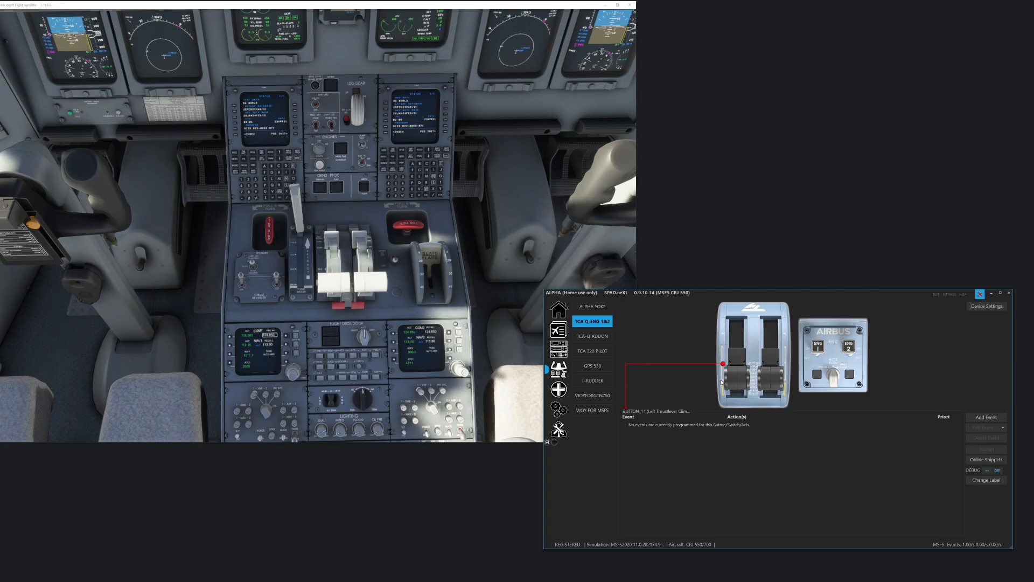
click(723, 389)
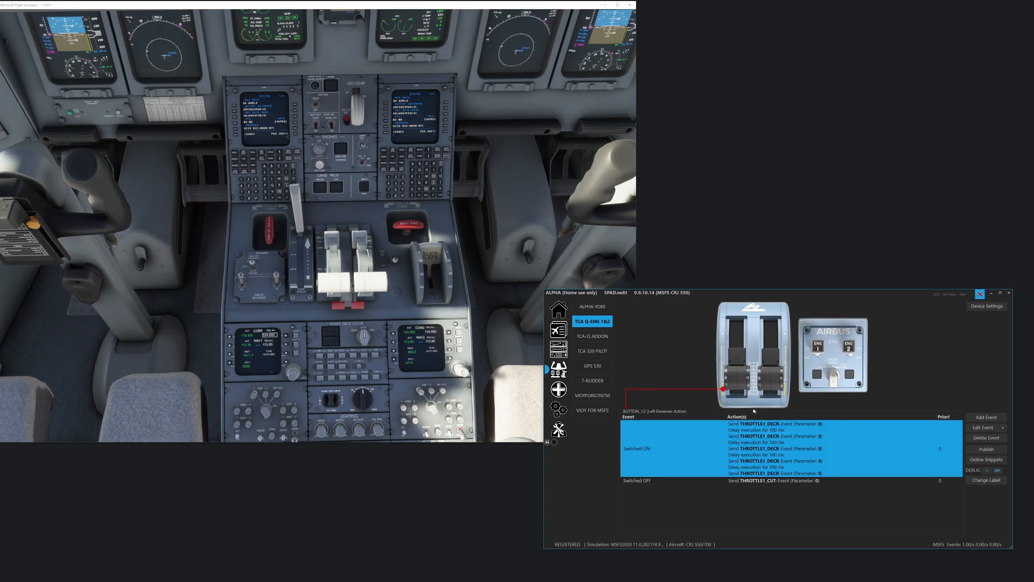
click(723, 364)
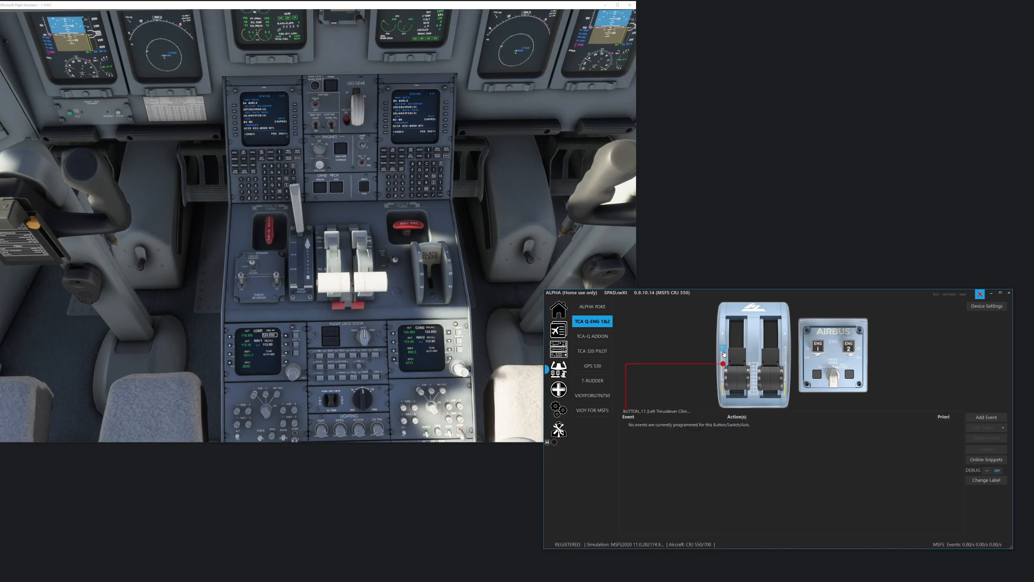
click(724, 350)
click(724, 335)
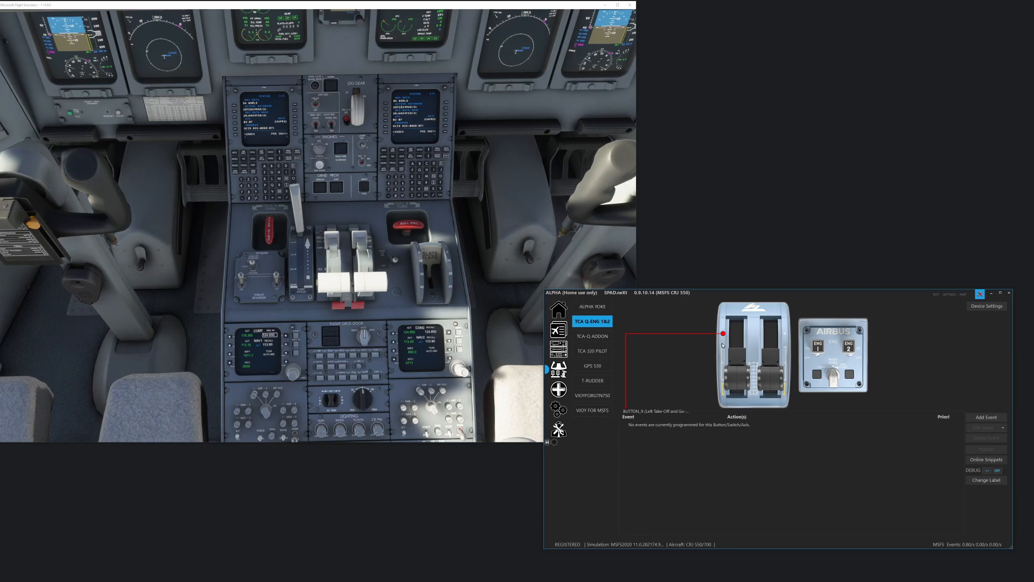
click(723, 348)
click(722, 337)
click(723, 364)
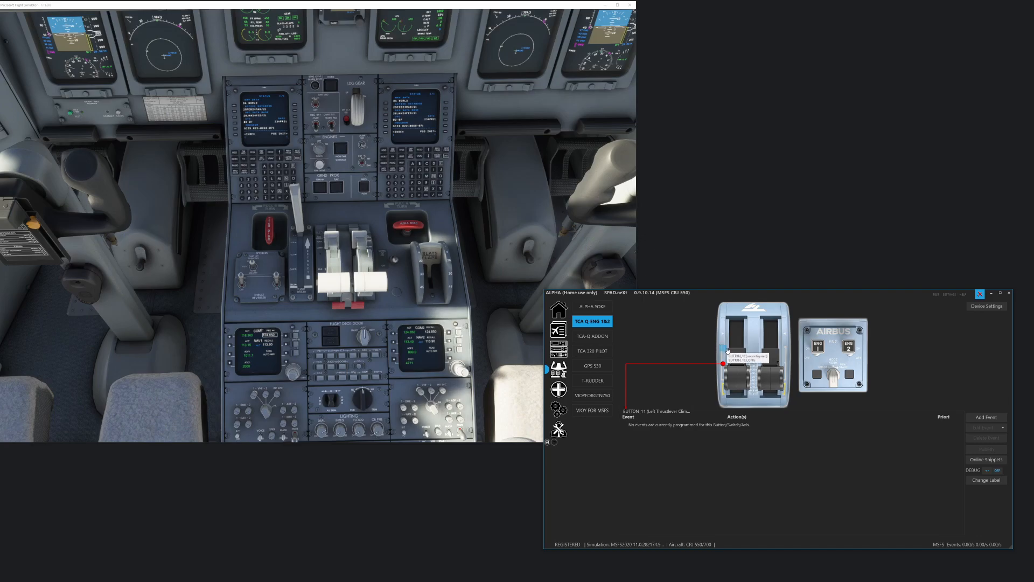
Show the events programmed on the left thrust lever's X axis and review the event types that can be added
click(736, 377)
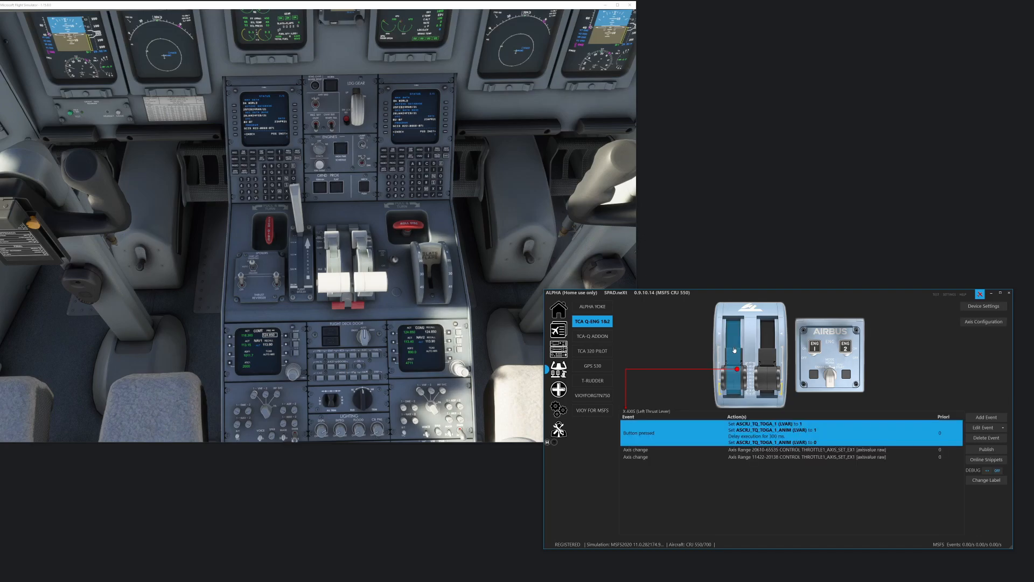
click(737, 378)
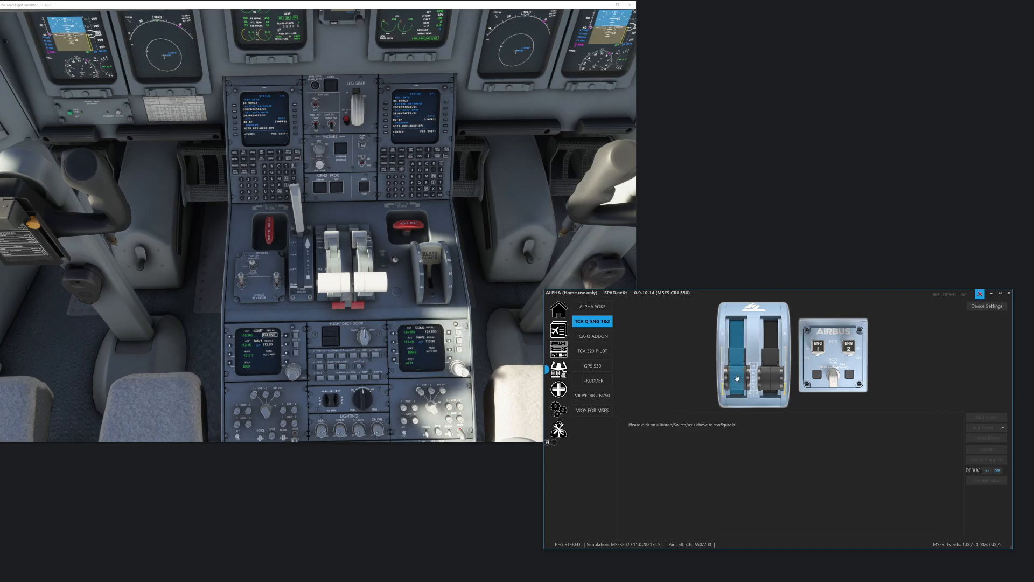
click(740, 359)
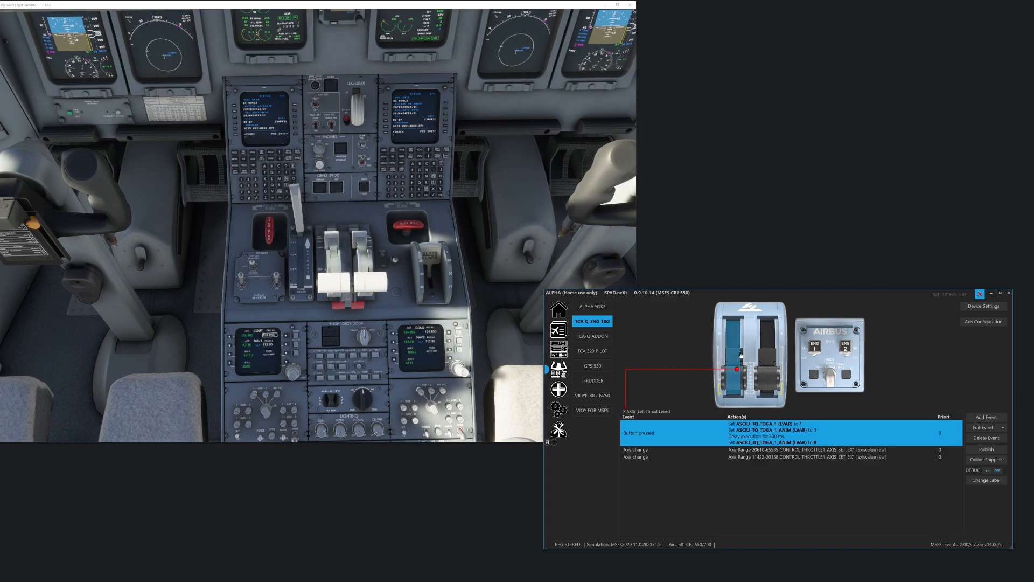
click(605, 327)
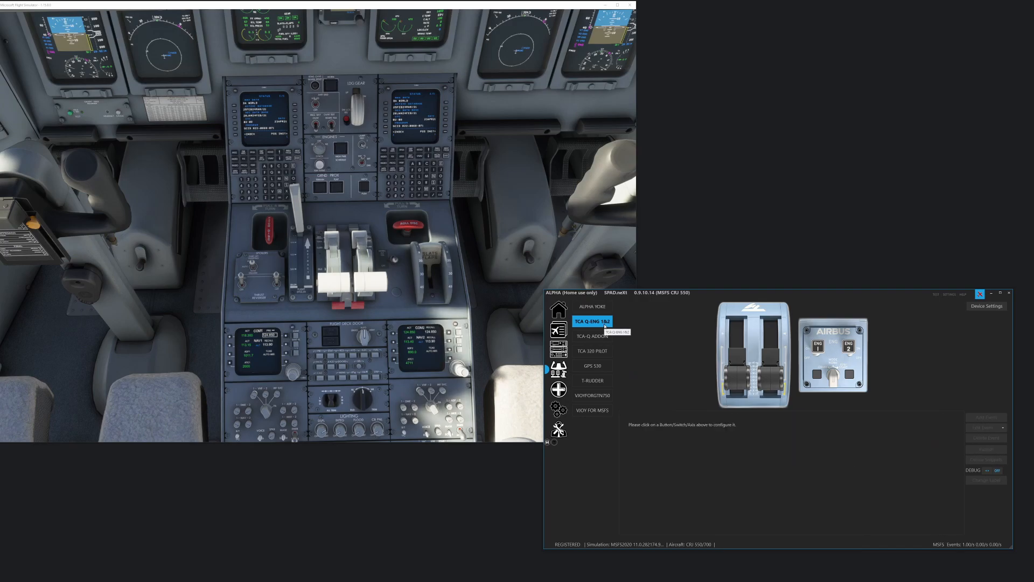
click(733, 351)
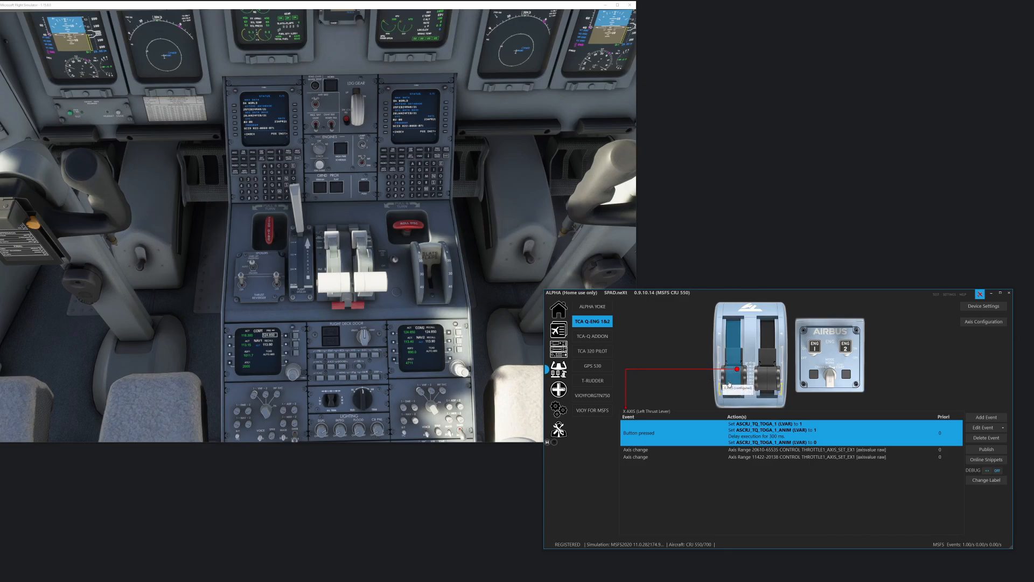
click(987, 417)
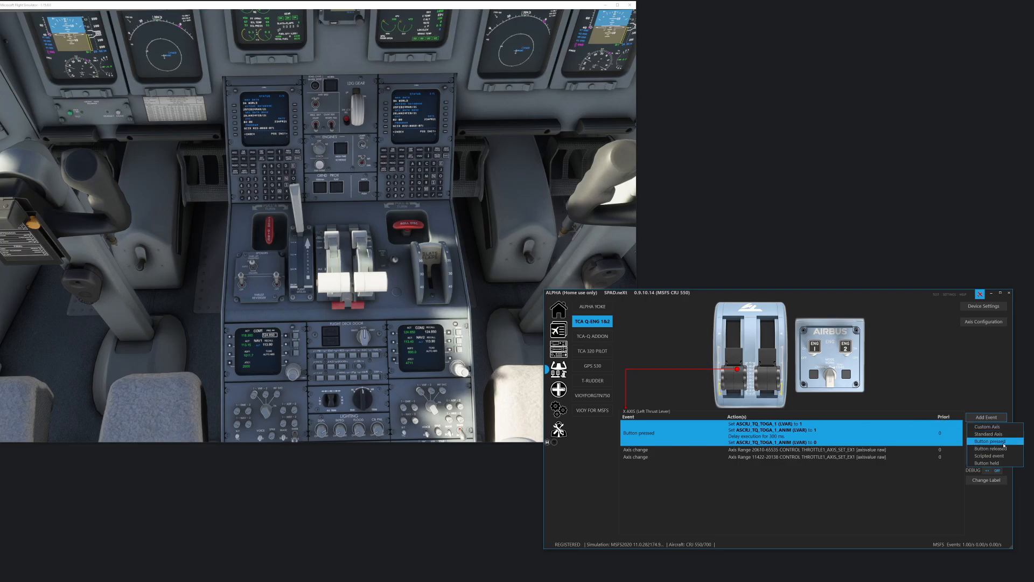
click(764, 496)
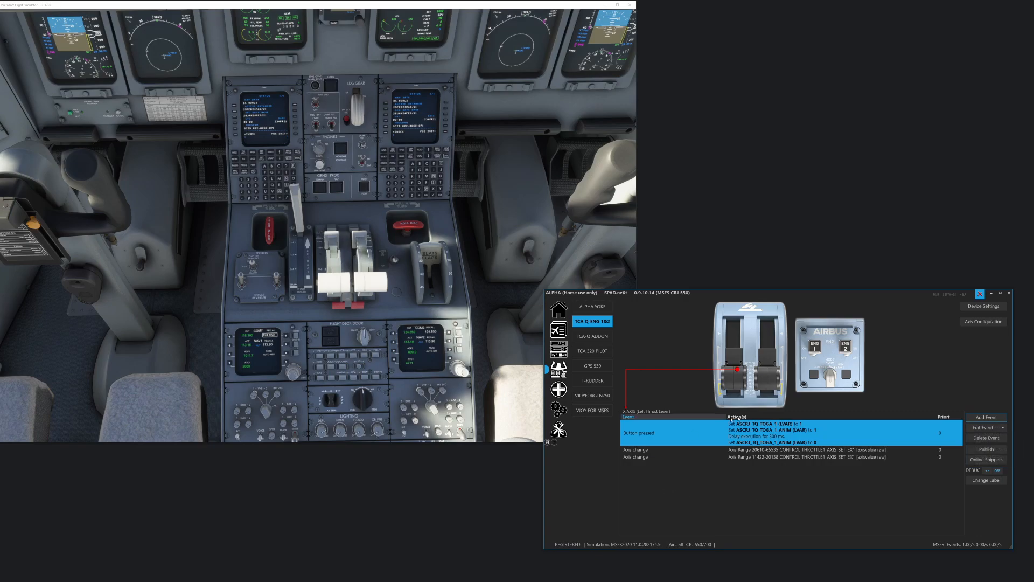
Examine the TOGA variable and delay actions in the X axis Button pressed event, leaving the event as it is
double_click(757, 435)
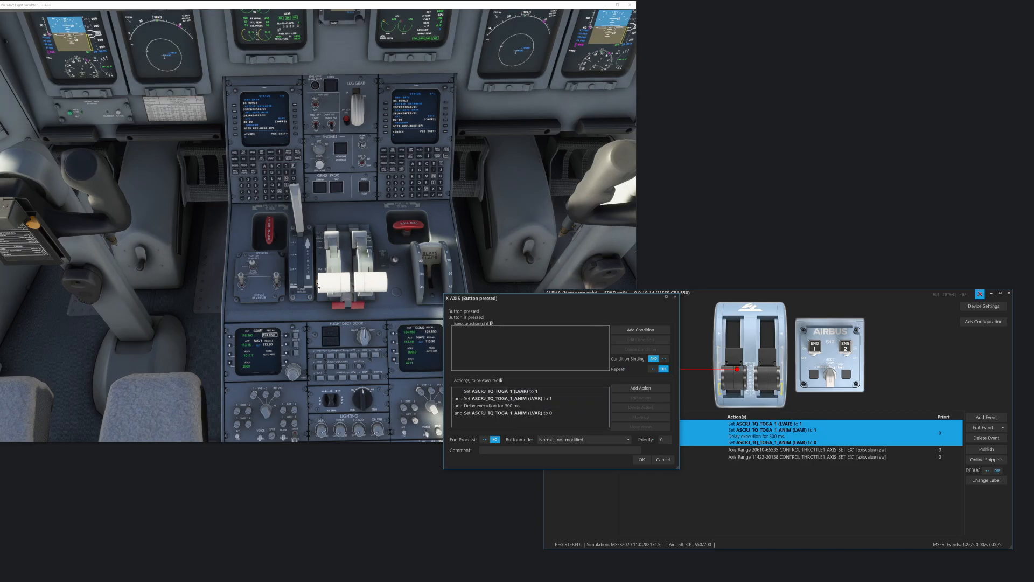
click(535, 399)
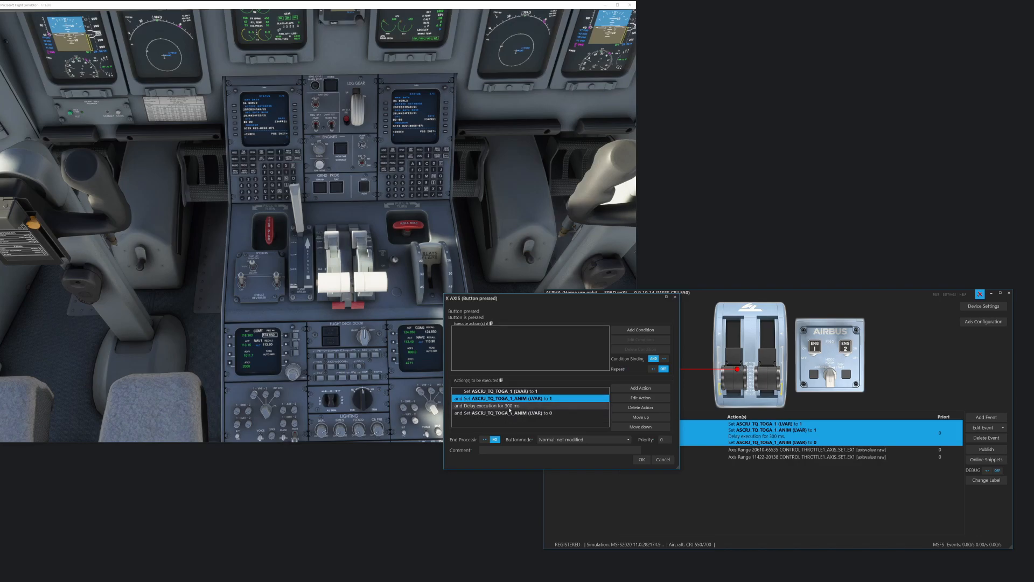
click(557, 413)
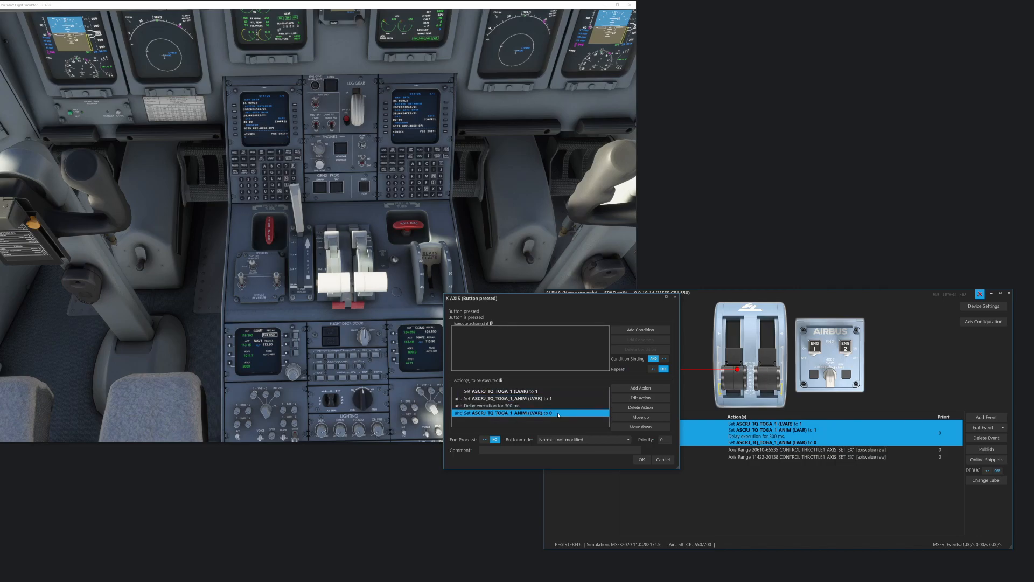
click(663, 460)
Review the actions offered for a Standard Axis event on the left thrust lever without adding one
click(752, 450)
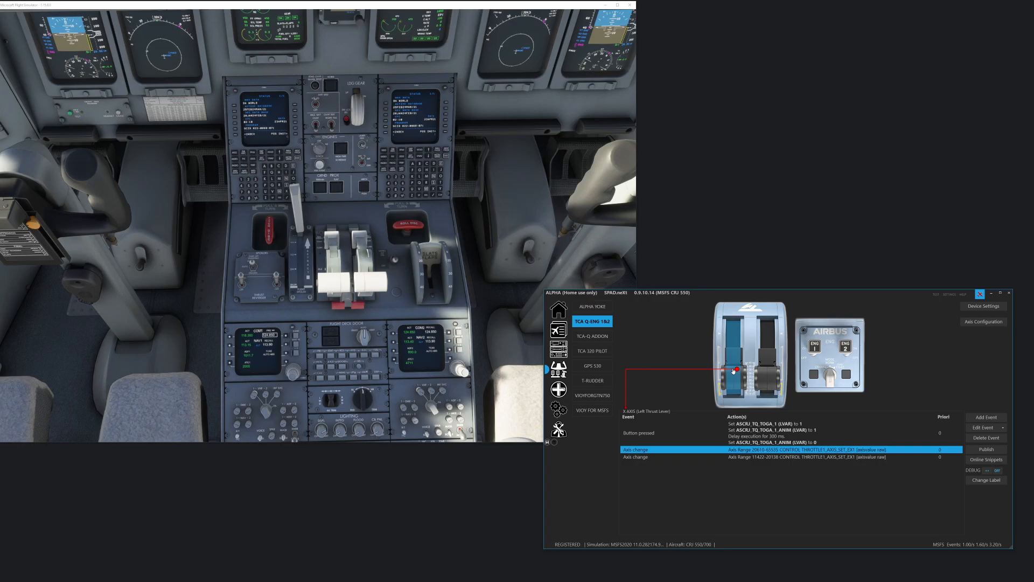
click(735, 368)
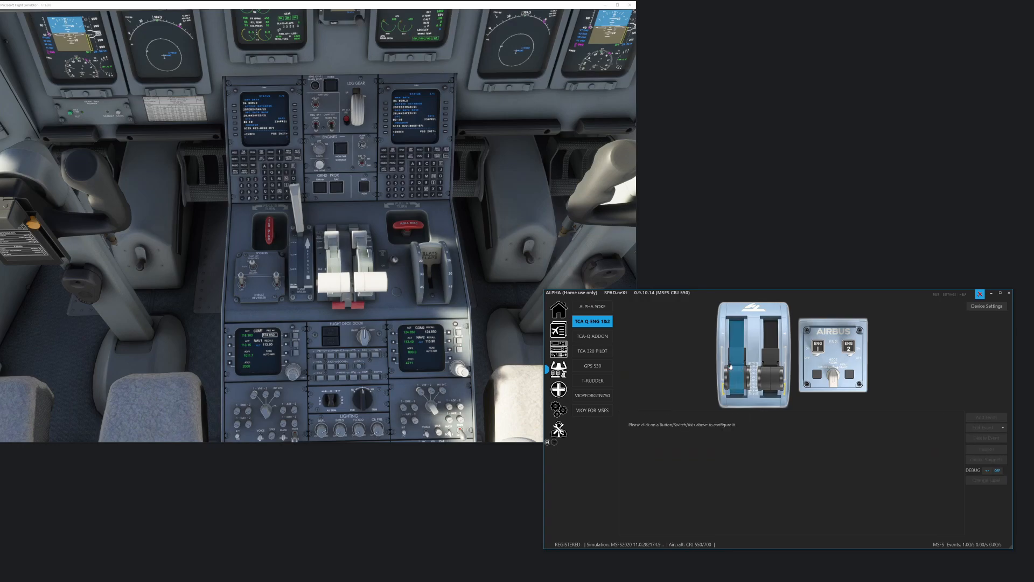
click(735, 369)
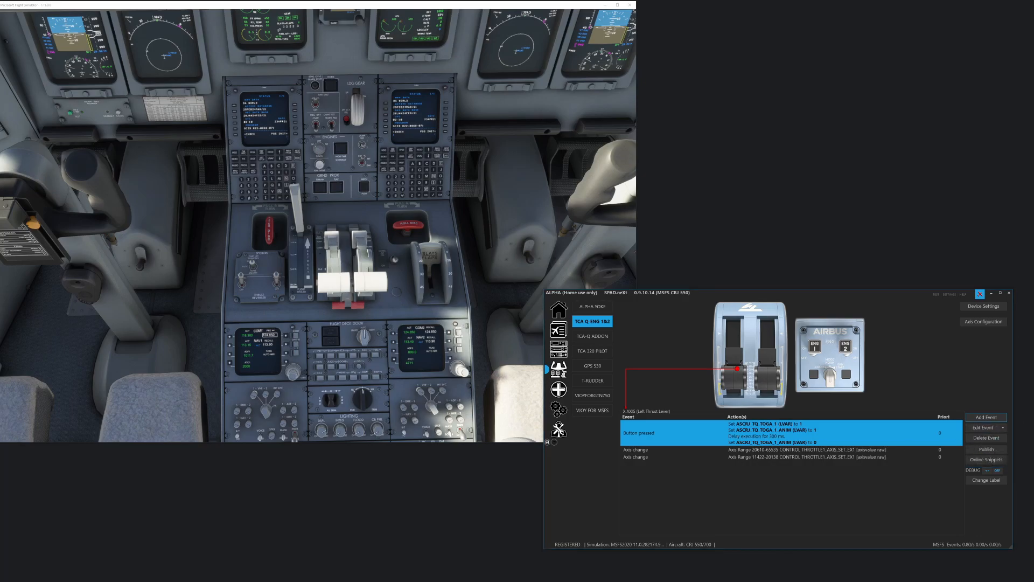
click(986, 417)
drag(704, 295, 705, 256)
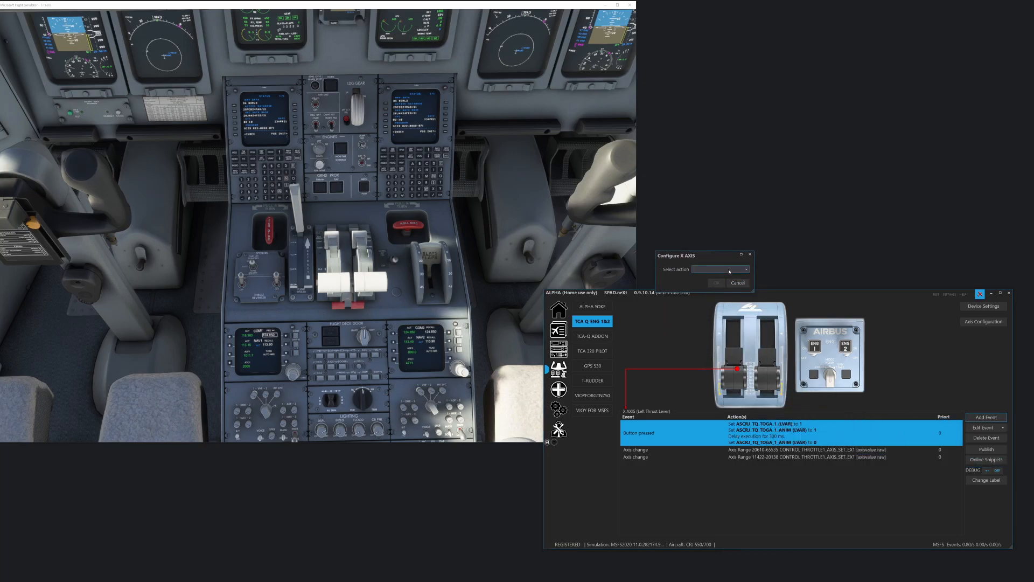
click(733, 270)
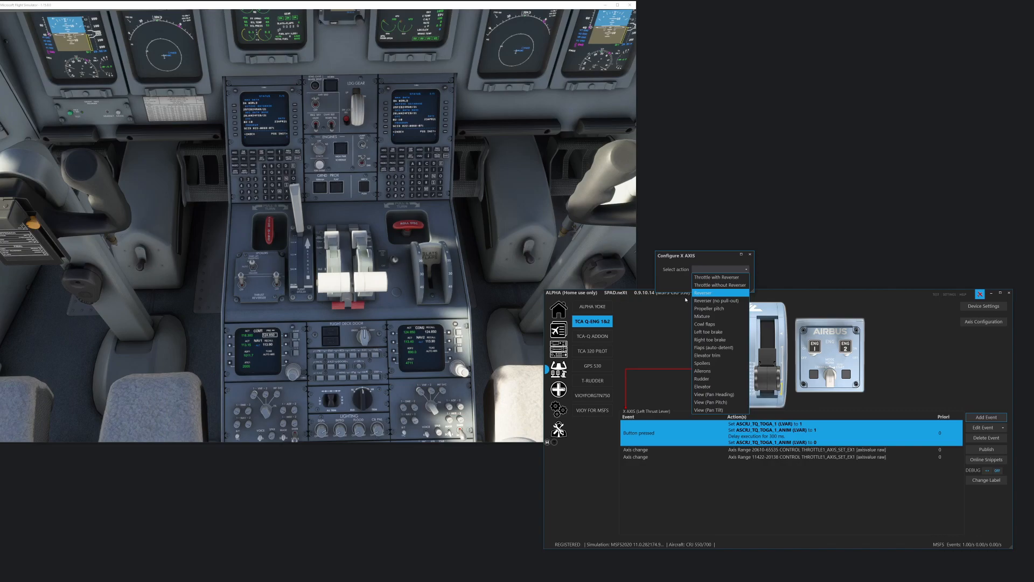
click(676, 286)
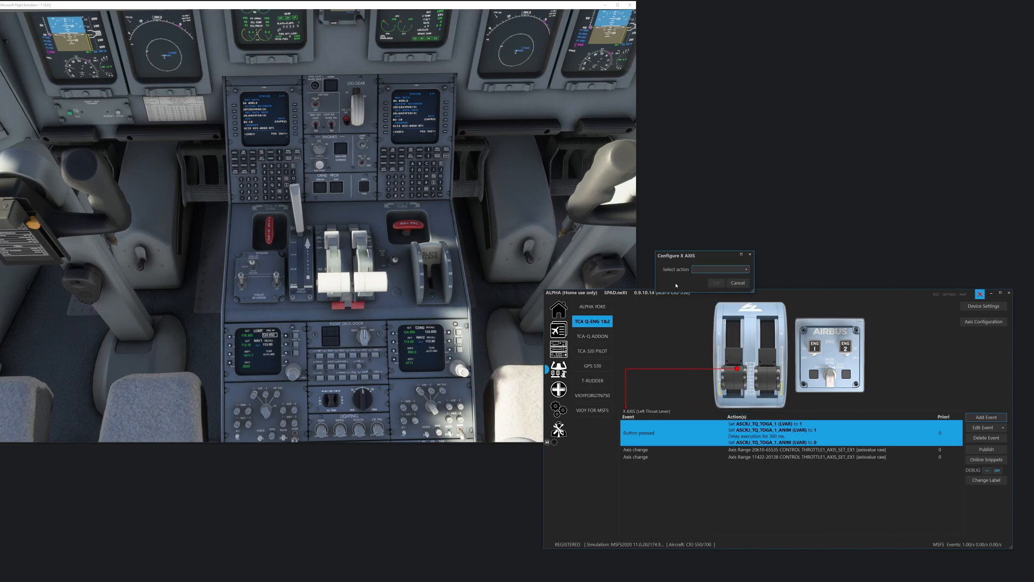
click(738, 283)
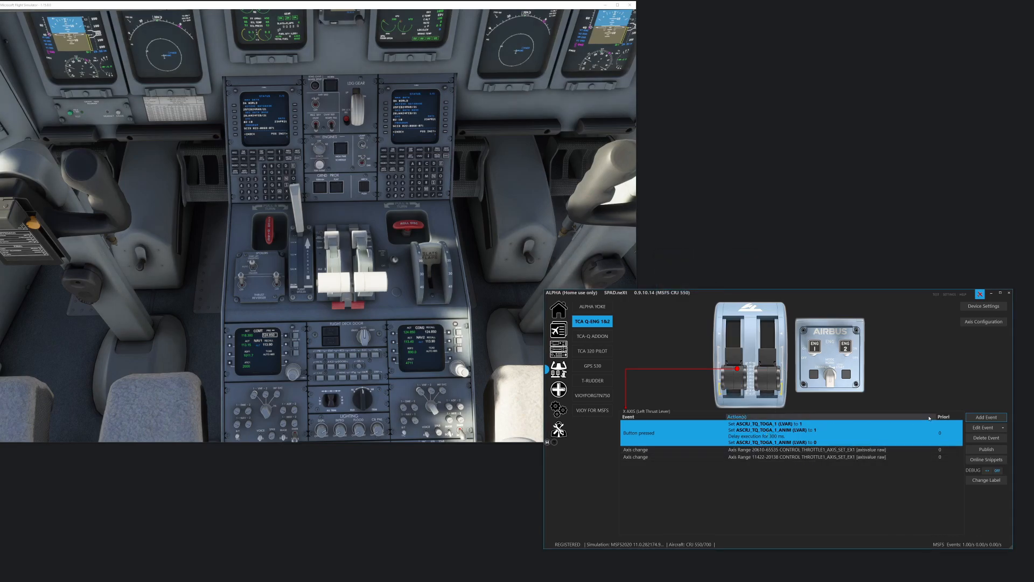
View the Custom Axis settings for a new event on the left thrust lever and dismiss them without adding it
click(986, 418)
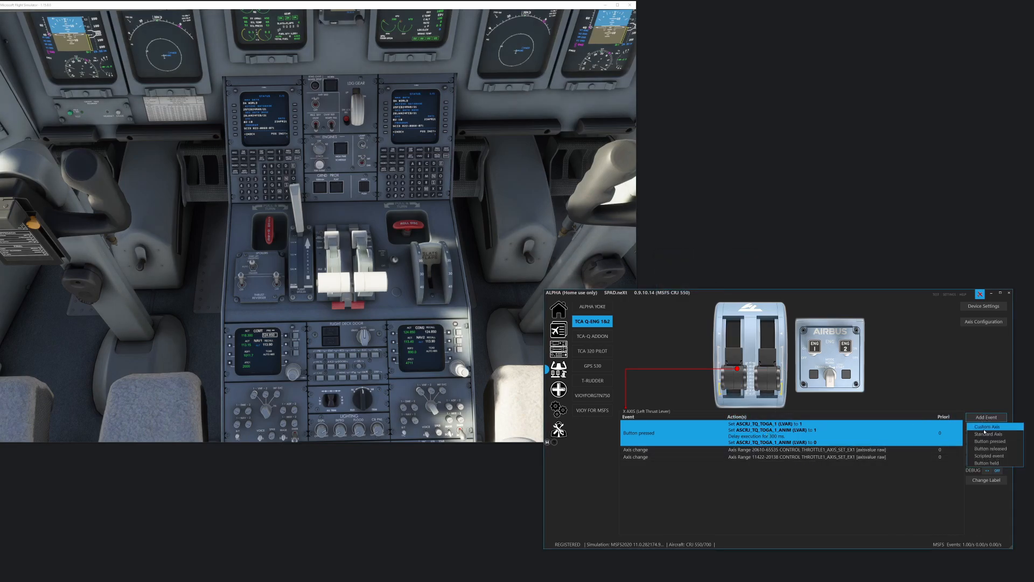
click(977, 431)
drag(461, 387, 585, 350)
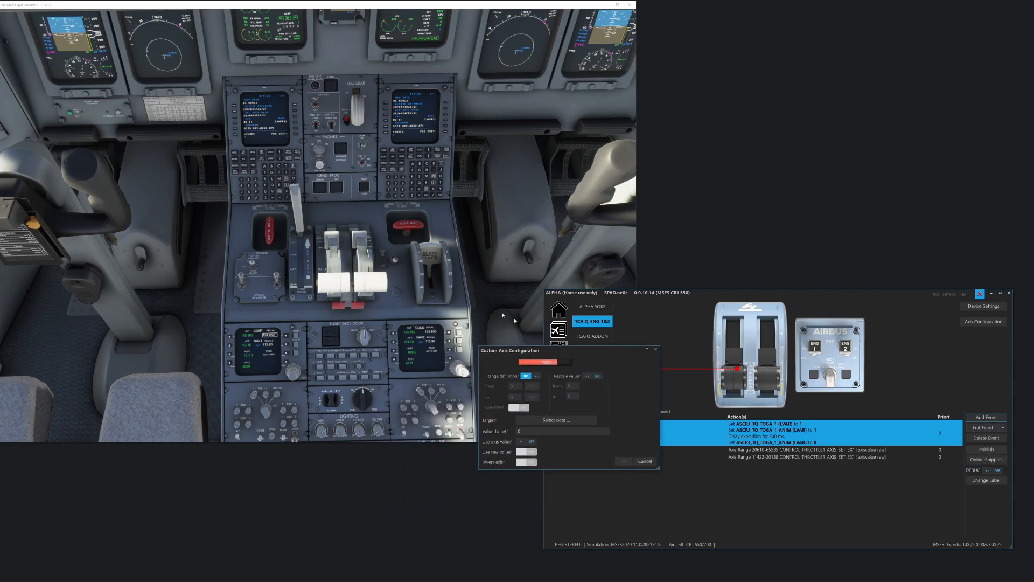
click(644, 460)
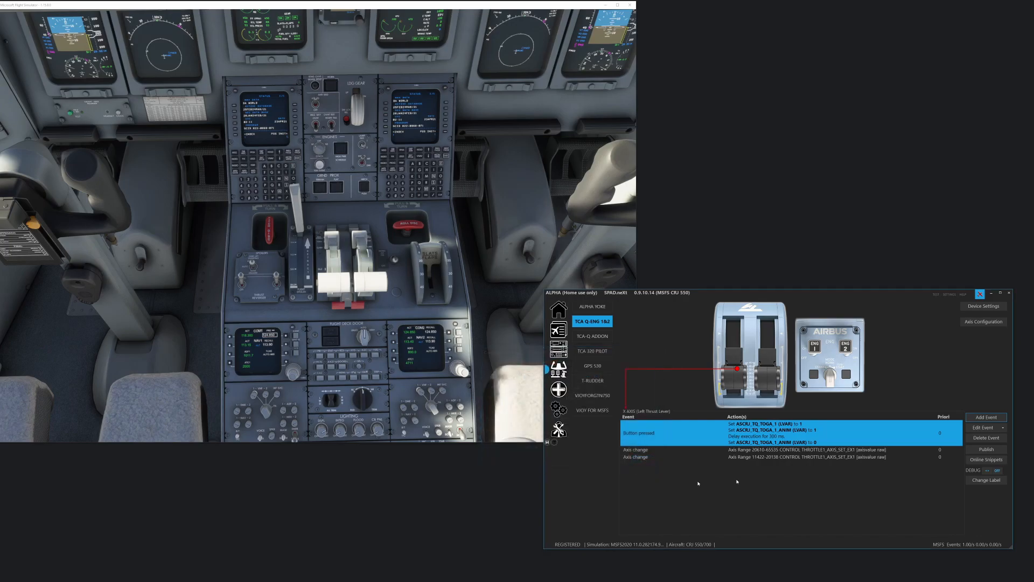
click(756, 450)
double_click(759, 451)
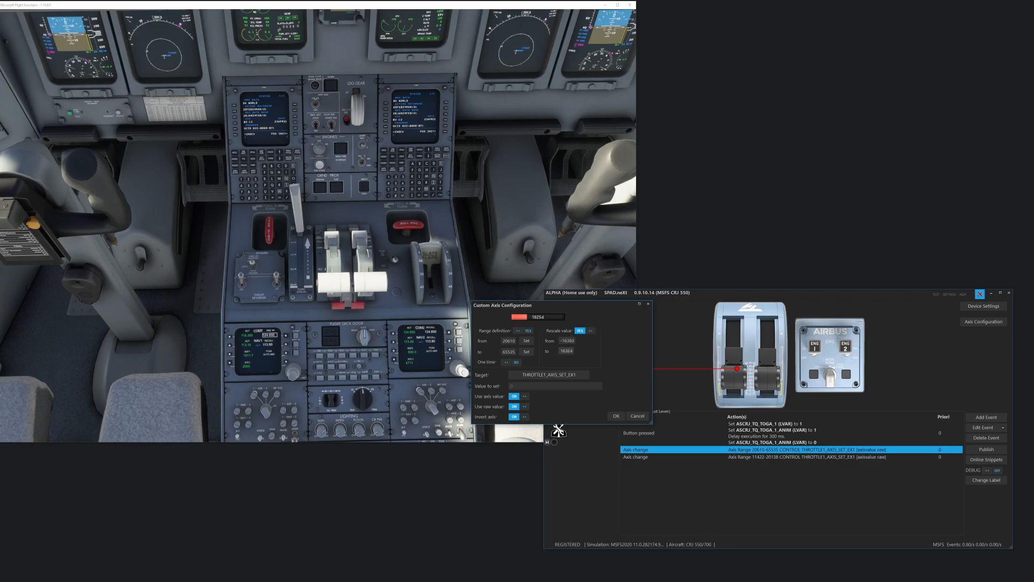
click(558, 377)
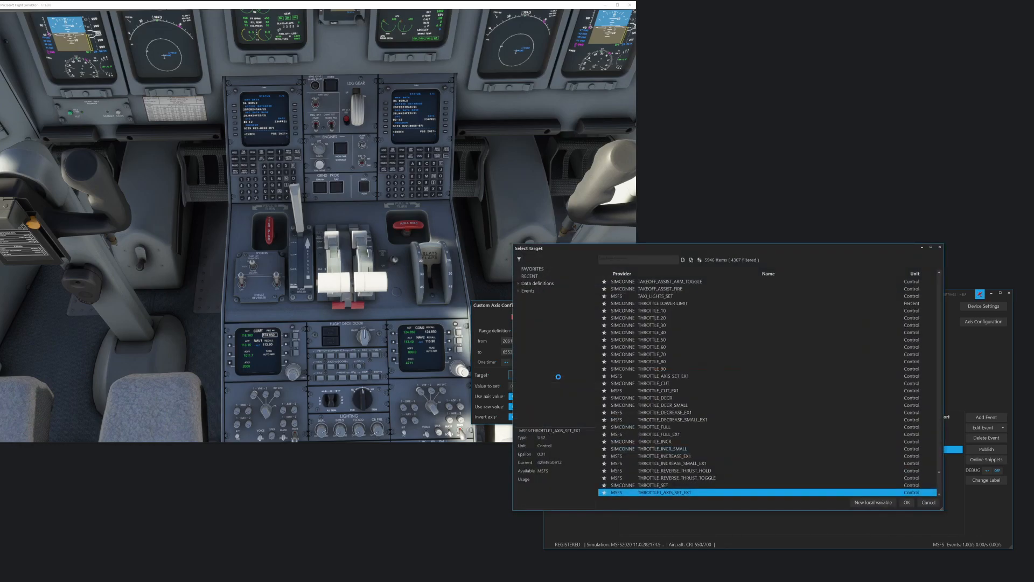
scroll(711, 426, down, 4)
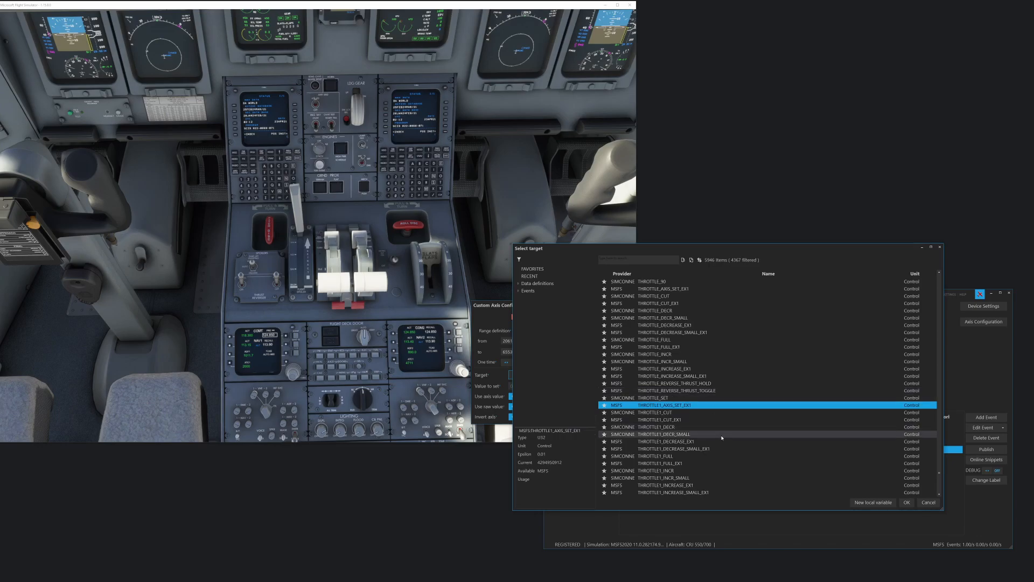
Search the target list for "throttle" within the MSFS 2020 events, then return to the axis settings without changing the target
click(519, 292)
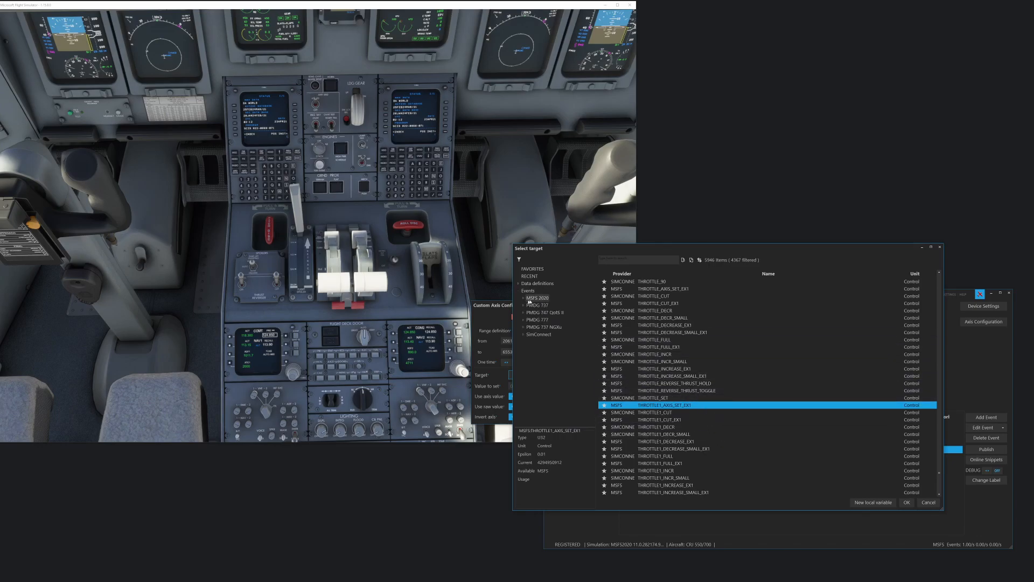
click(625, 261)
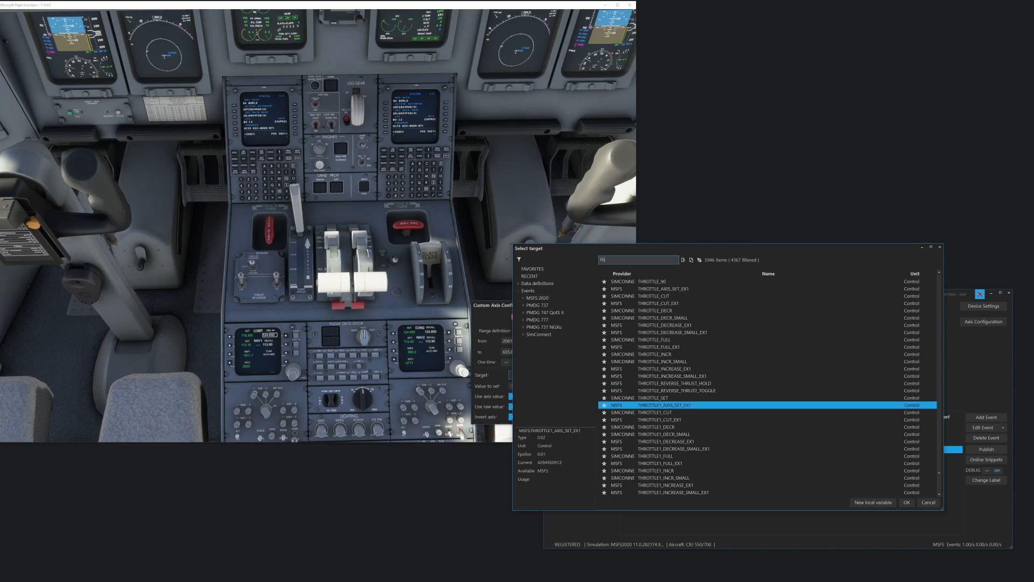
text(throttle)
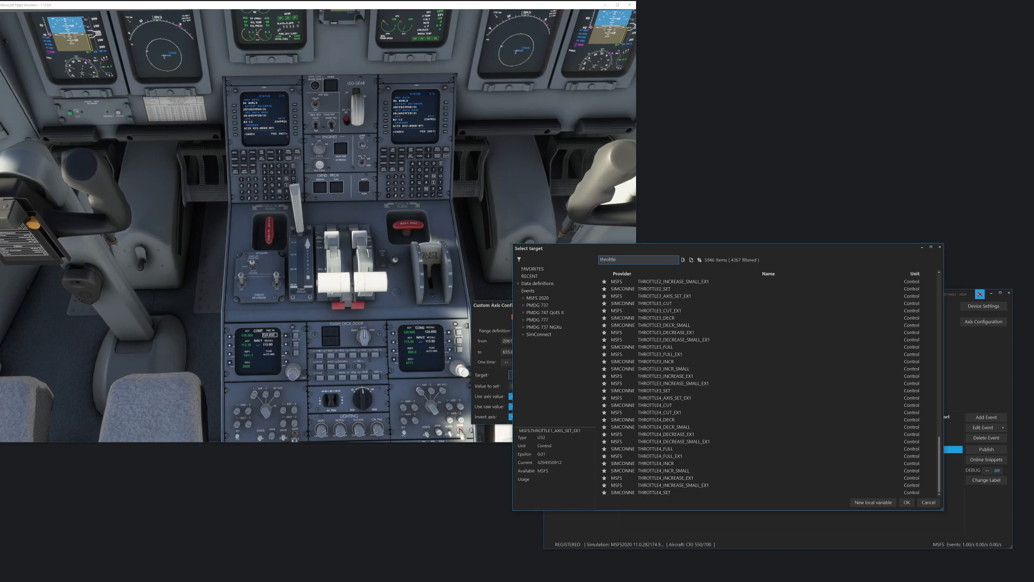
scroll(689, 380, up, 13)
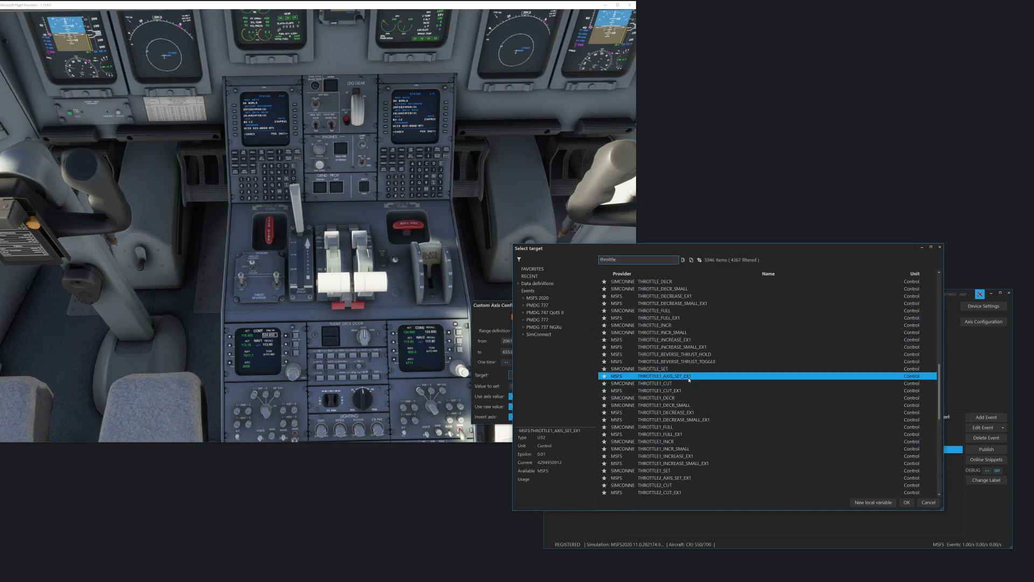
click(548, 300)
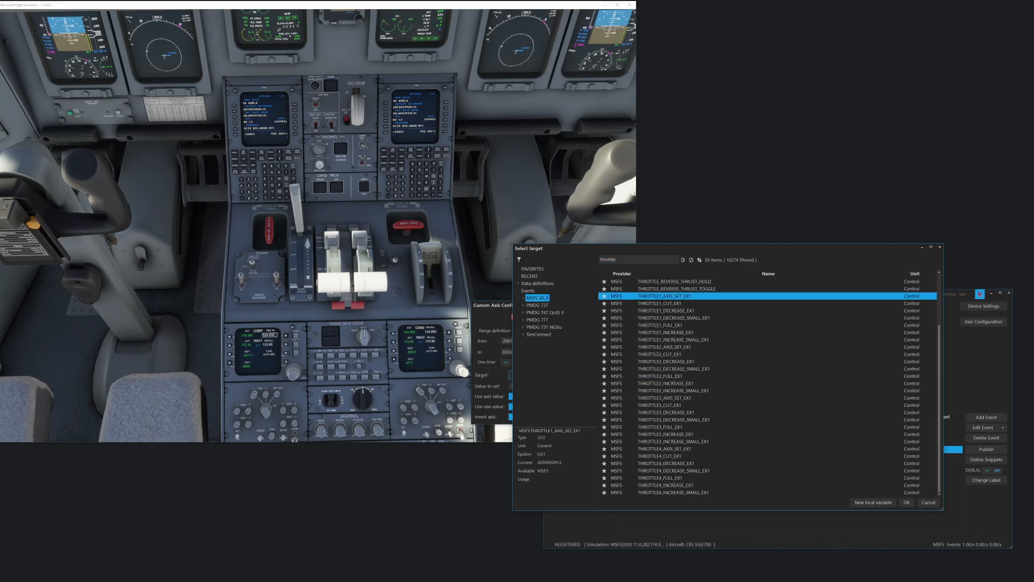
double_click(548, 300)
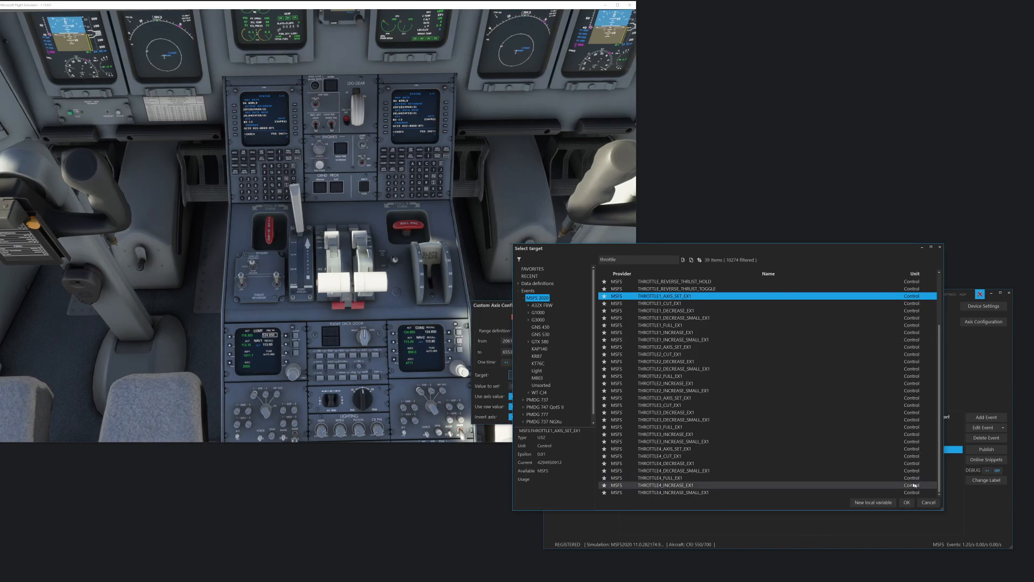
click(936, 504)
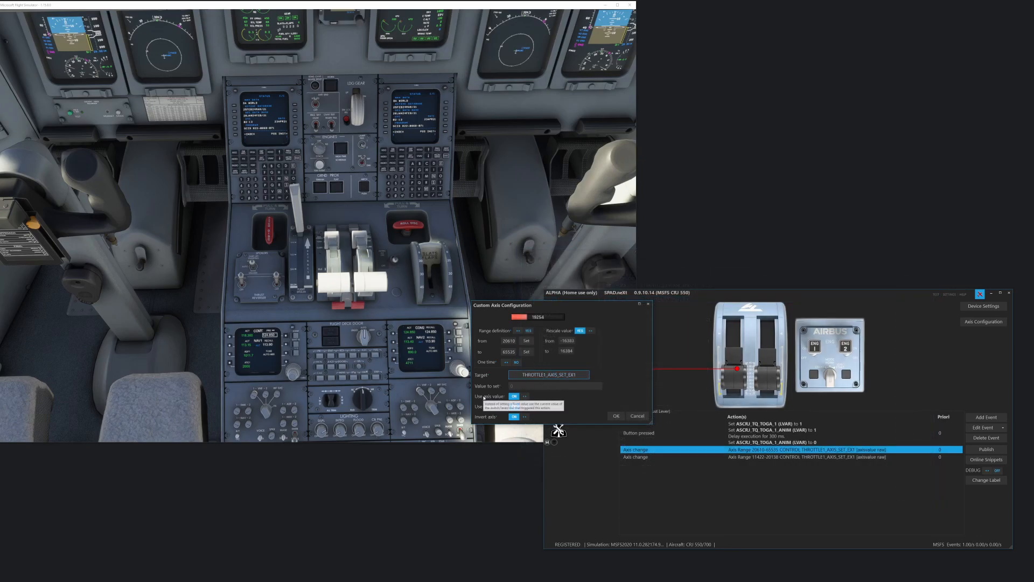
click(526, 418)
click(616, 416)
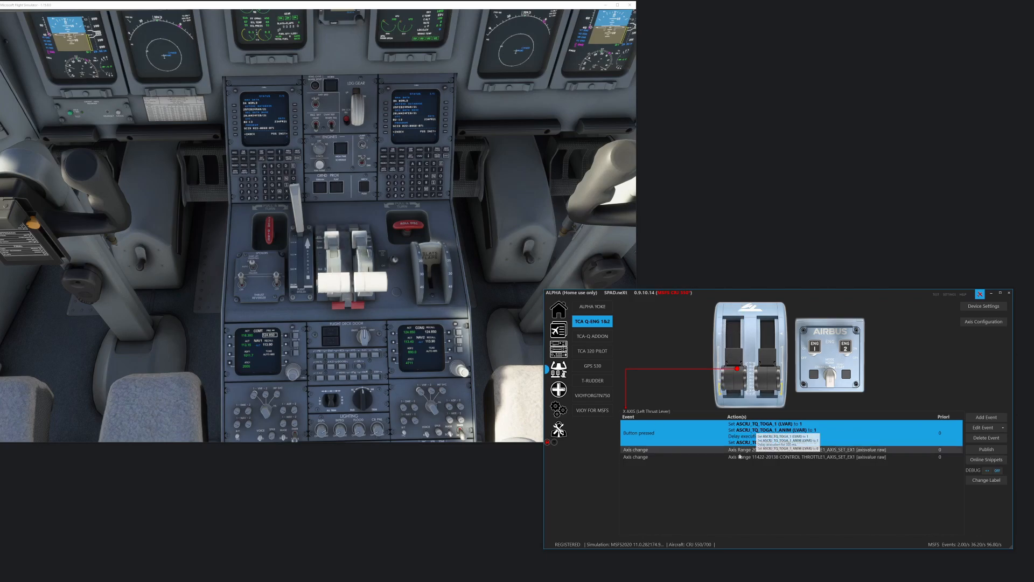
double_click(673, 450)
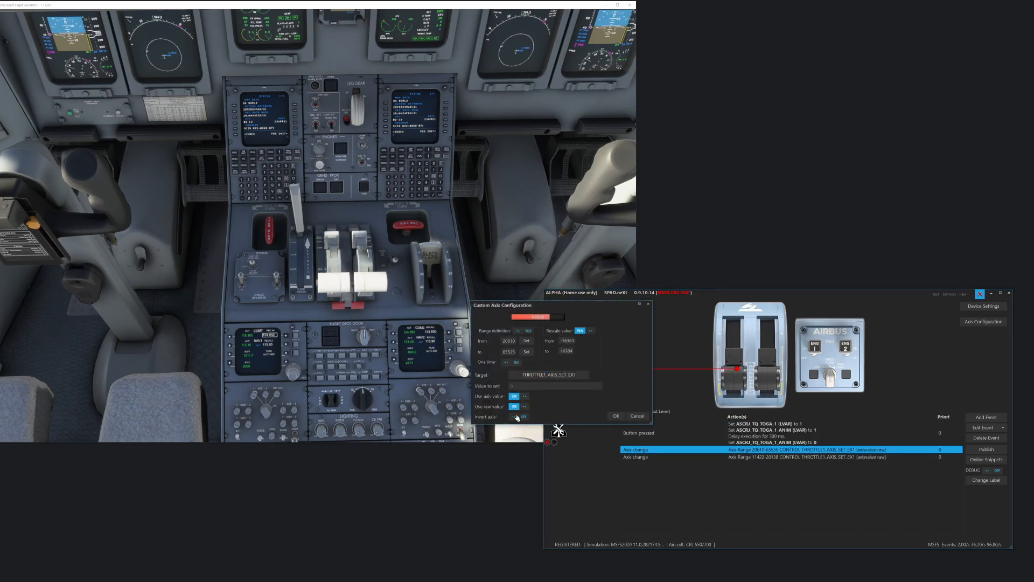
click(516, 418)
click(616, 416)
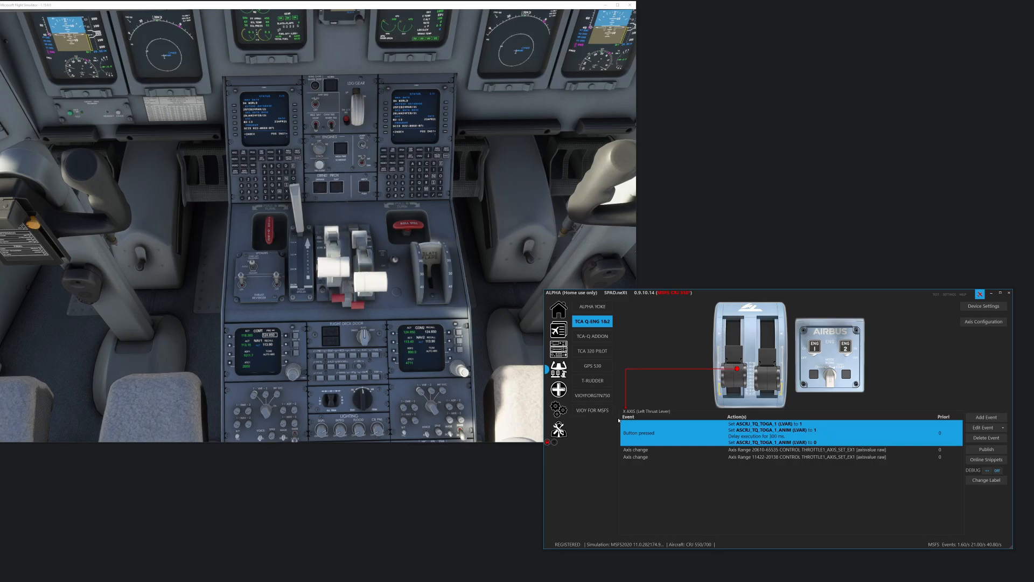
click(758, 452)
double_click(758, 451)
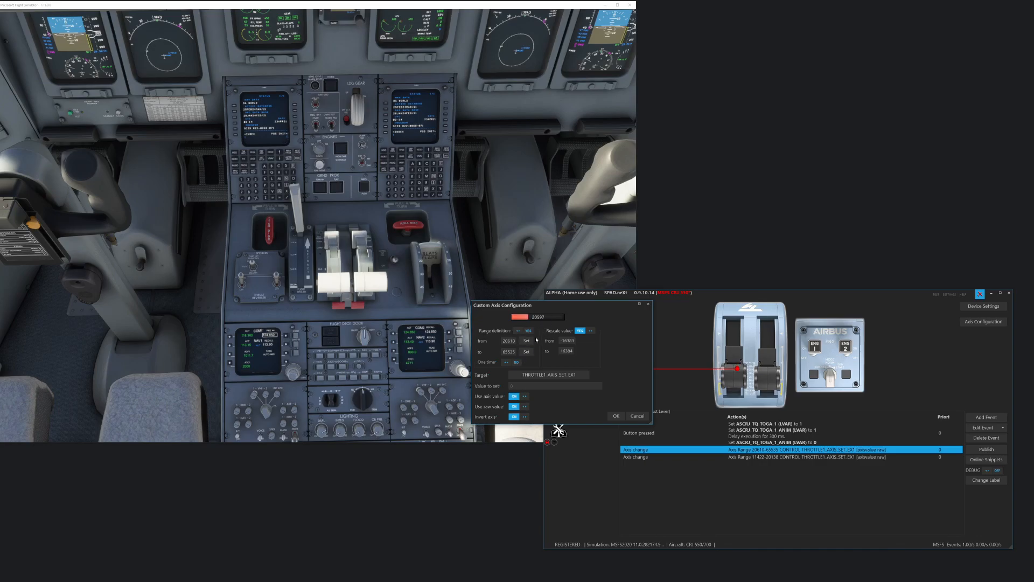
double_click(512, 341)
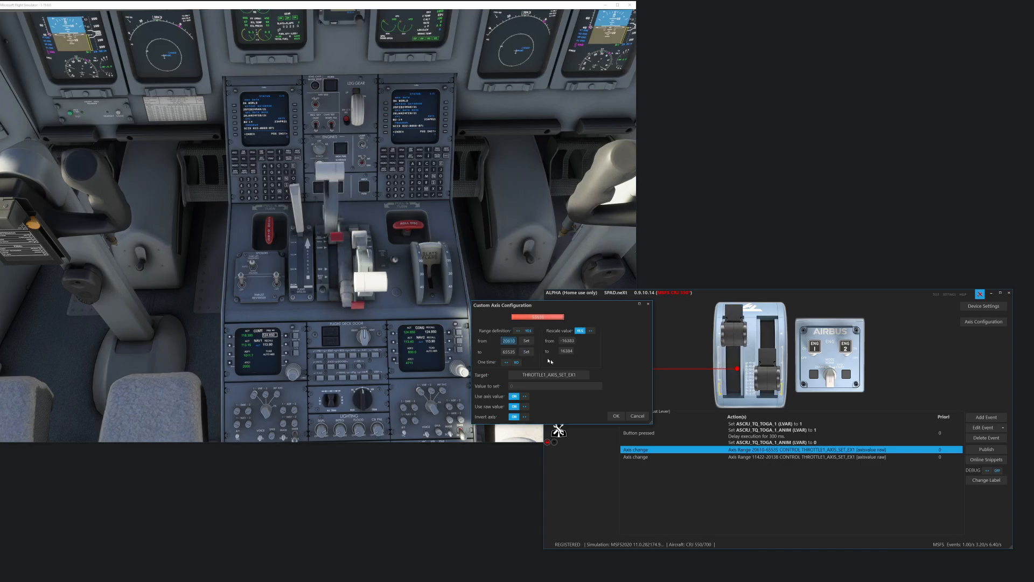
click(617, 418)
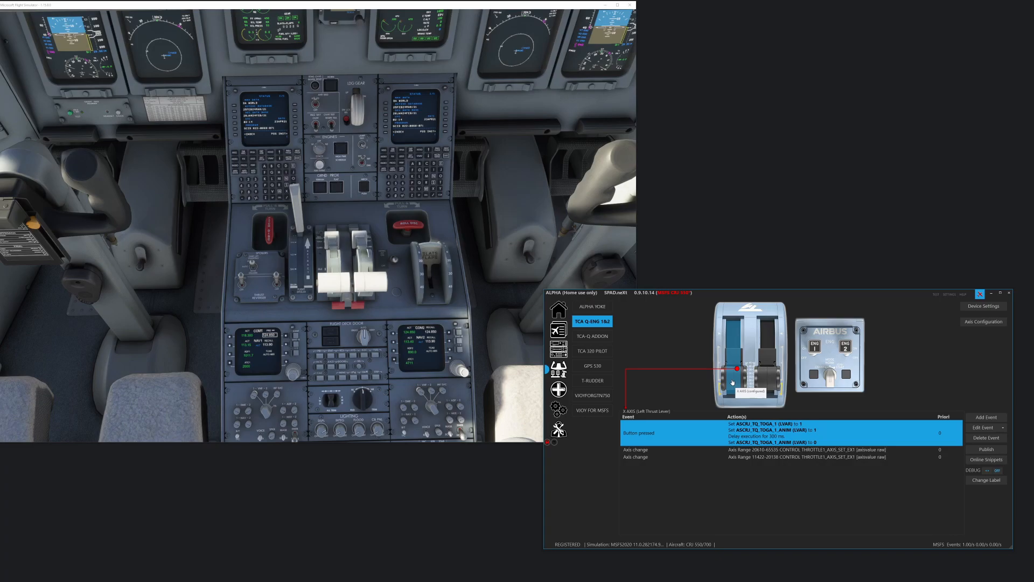
click(754, 457)
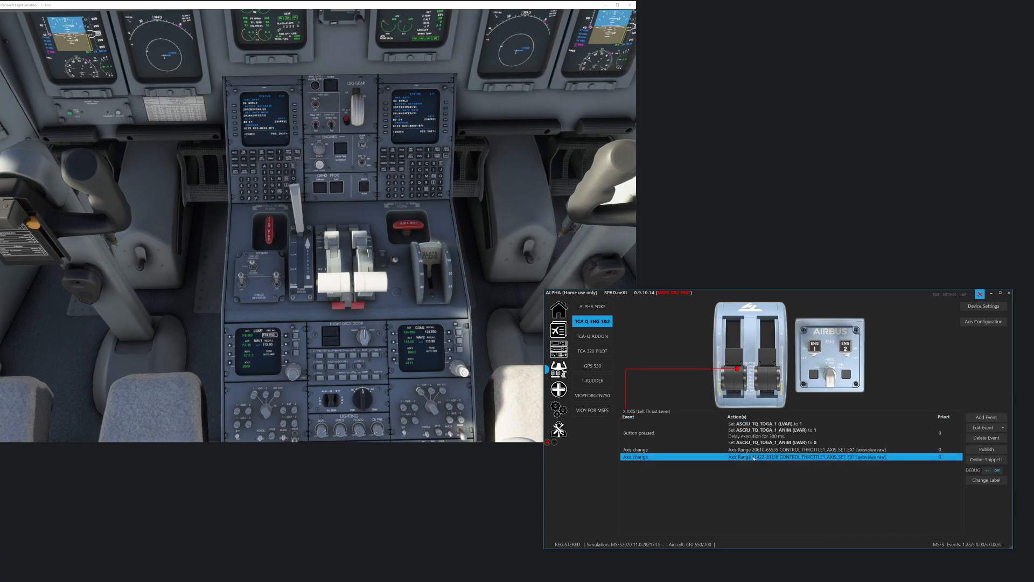
click(979, 418)
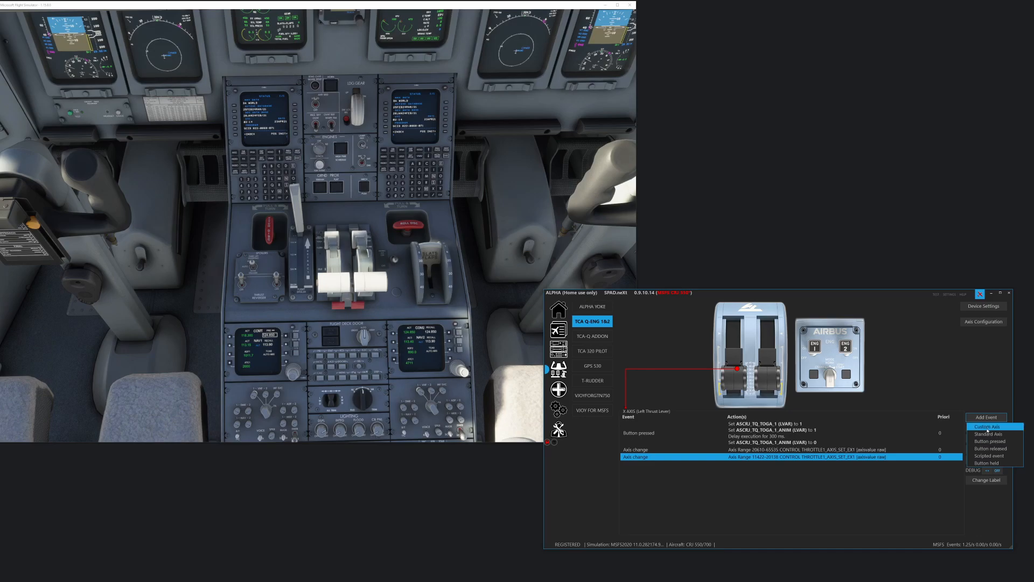
click(820, 503)
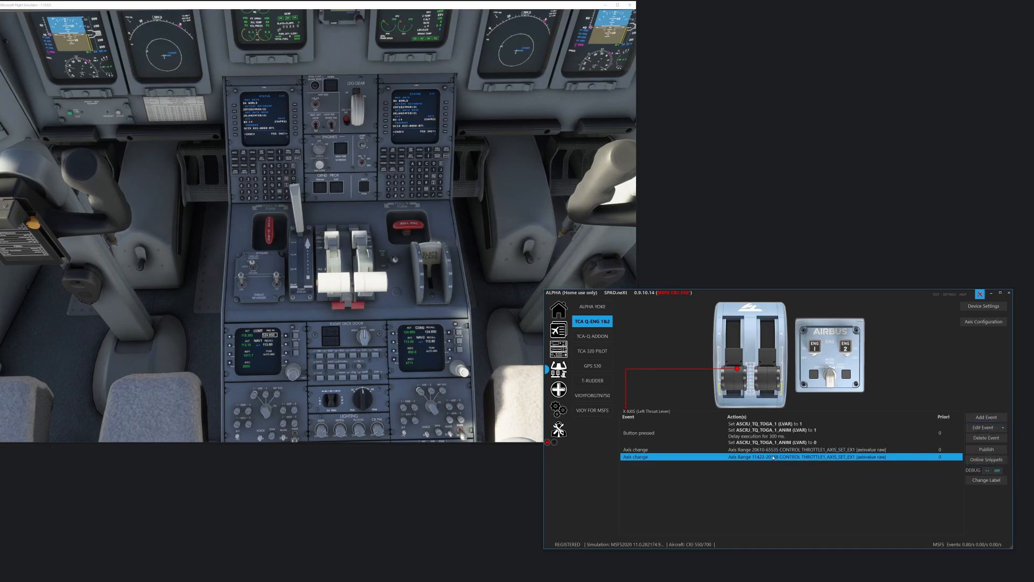
double_click(761, 457)
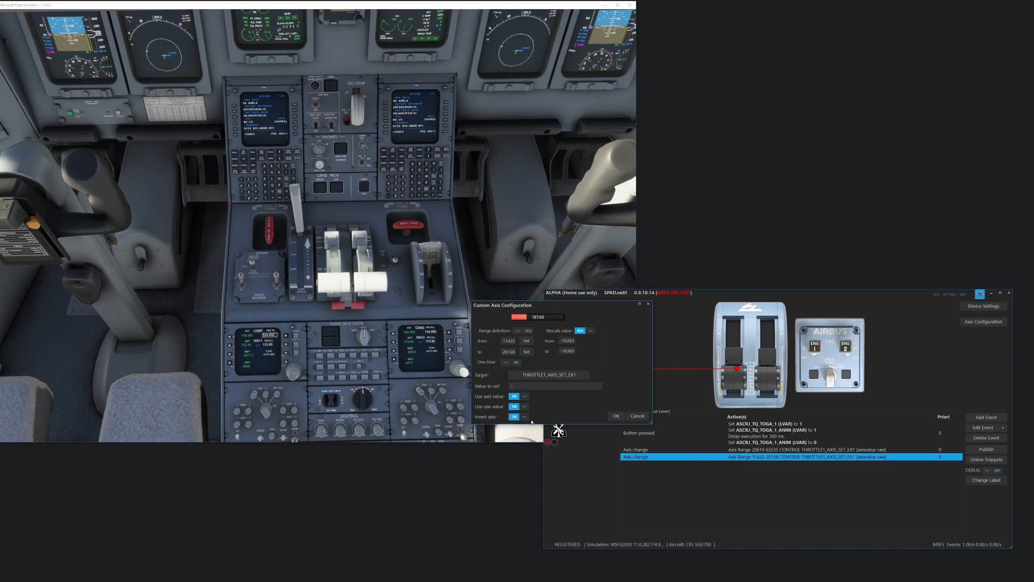
click(617, 416)
Show the events on the Left Reverser Active control and check which event types can be added to it
click(720, 393)
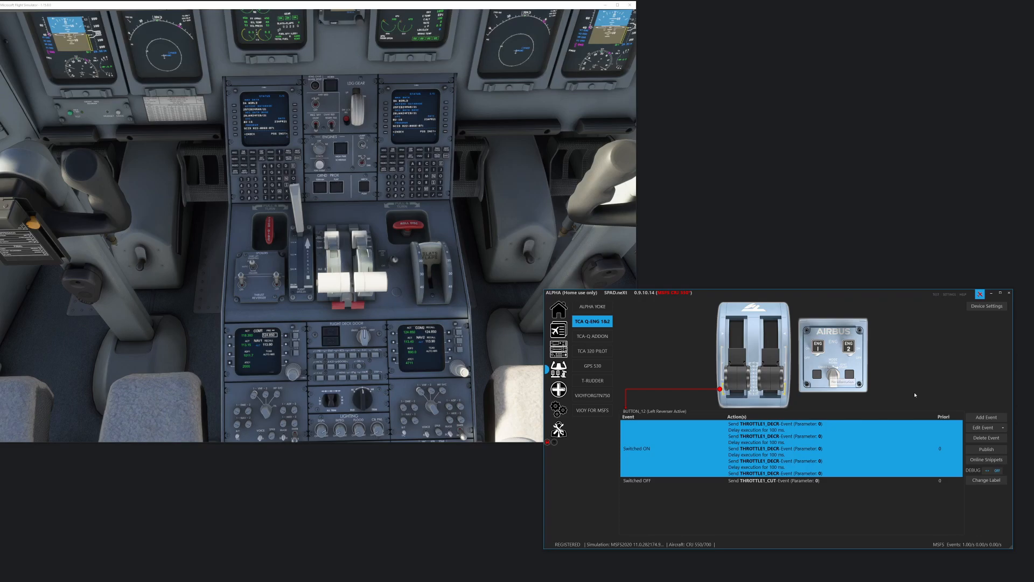
click(987, 417)
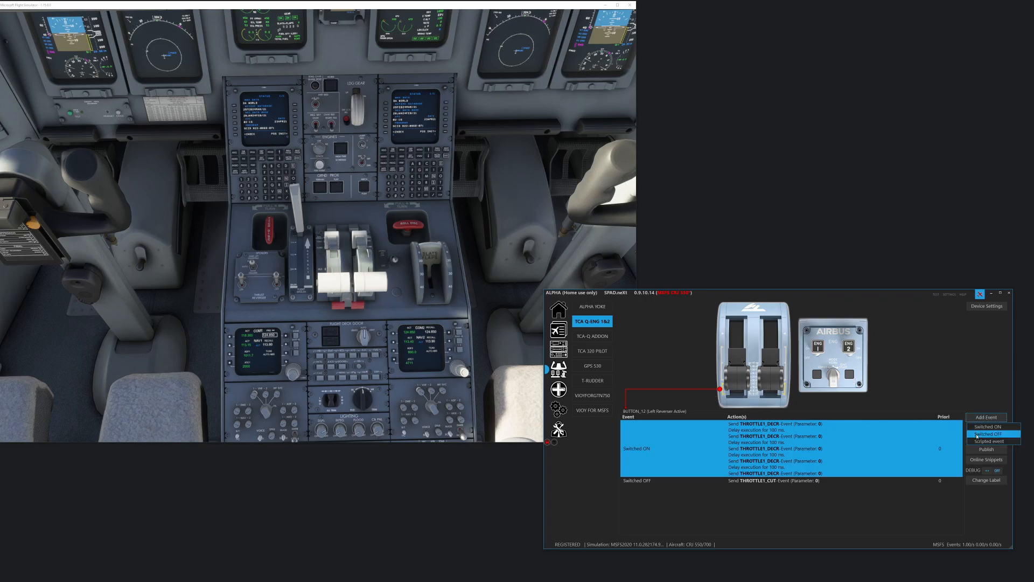
click(918, 389)
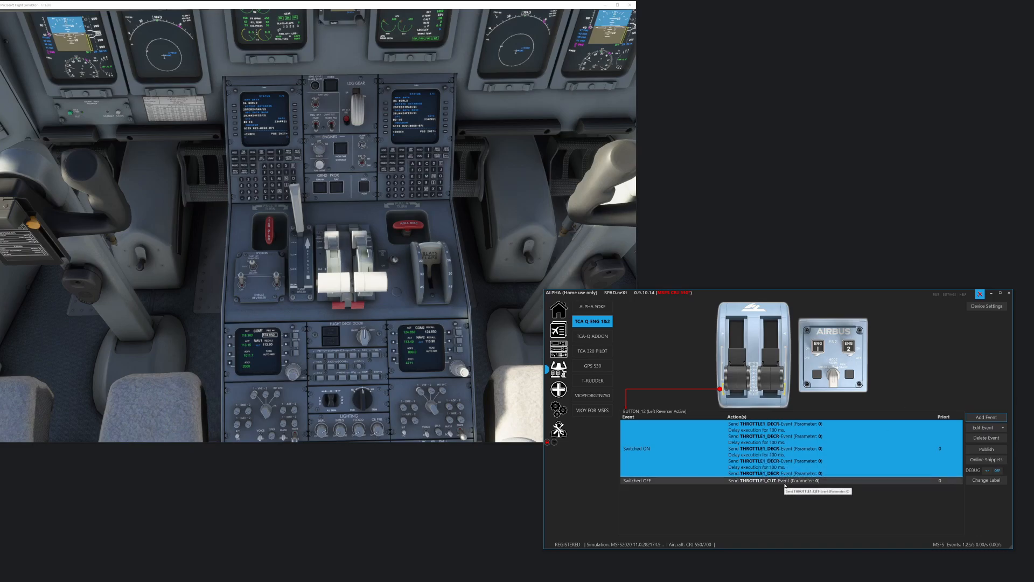
Examine the THROTTLE1_DECR actions in the left reverser's Switched ON event, dismiss them without changes, and select its Switched OFF event
double_click(771, 429)
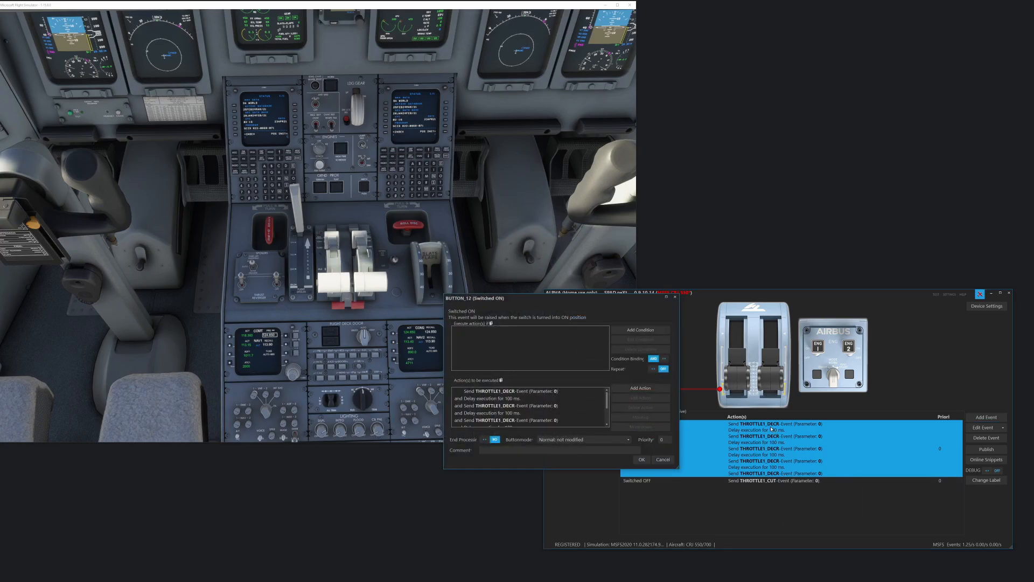
drag(678, 469, 735, 530)
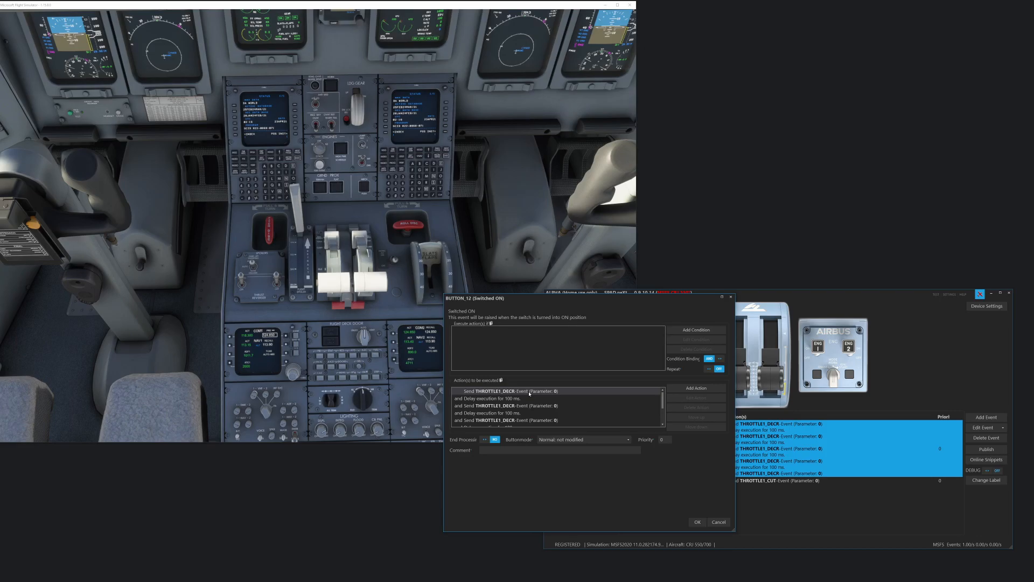
scroll(528, 397, down, 1)
scroll(525, 401, down, 1)
scroll(523, 401, down, 1)
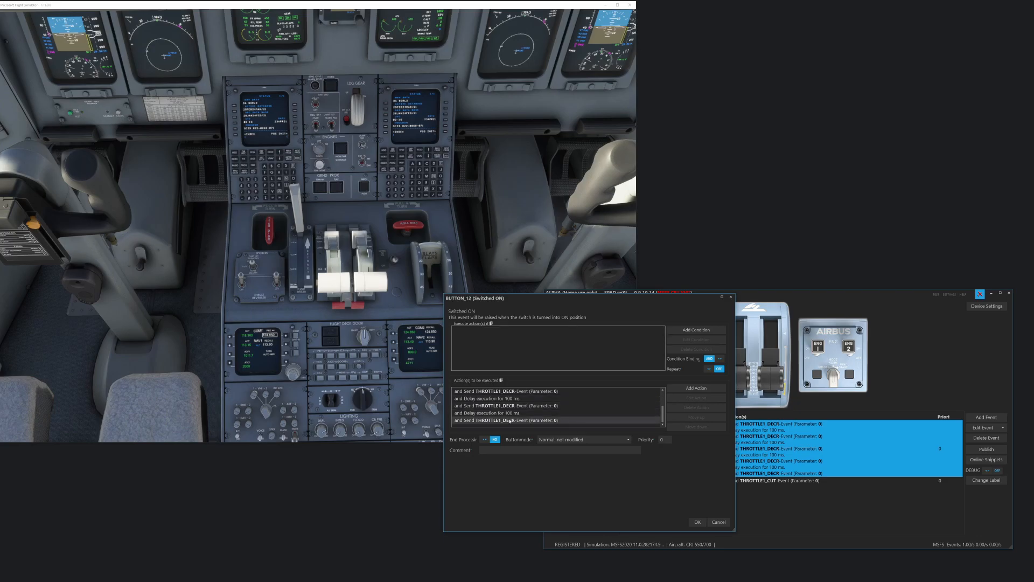
click(720, 522)
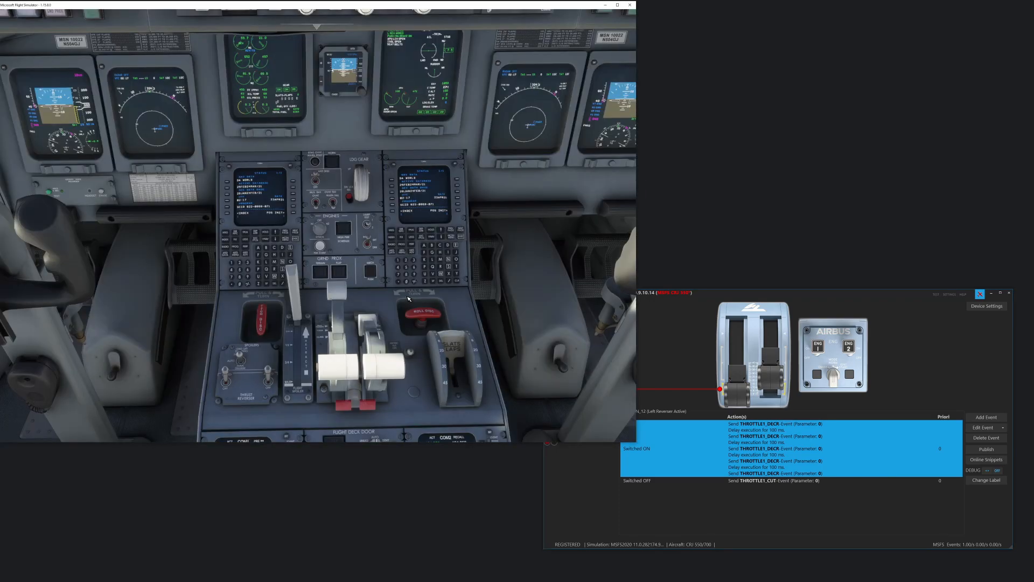
click(614, 505)
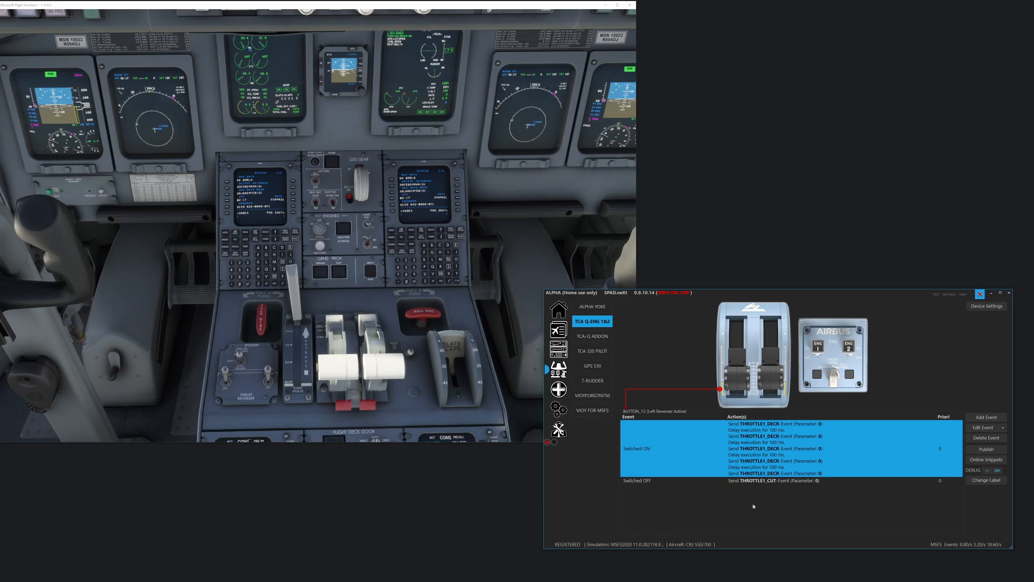
click(759, 483)
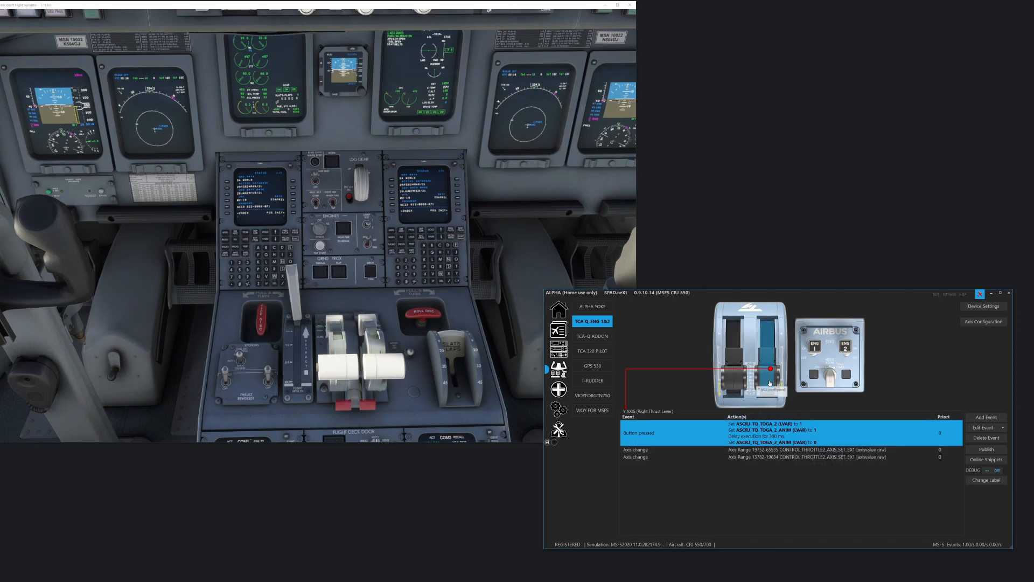
Review the Custom Axis settings of both axis change events on the right thrust lever, closing each without changes
double_click(770, 450)
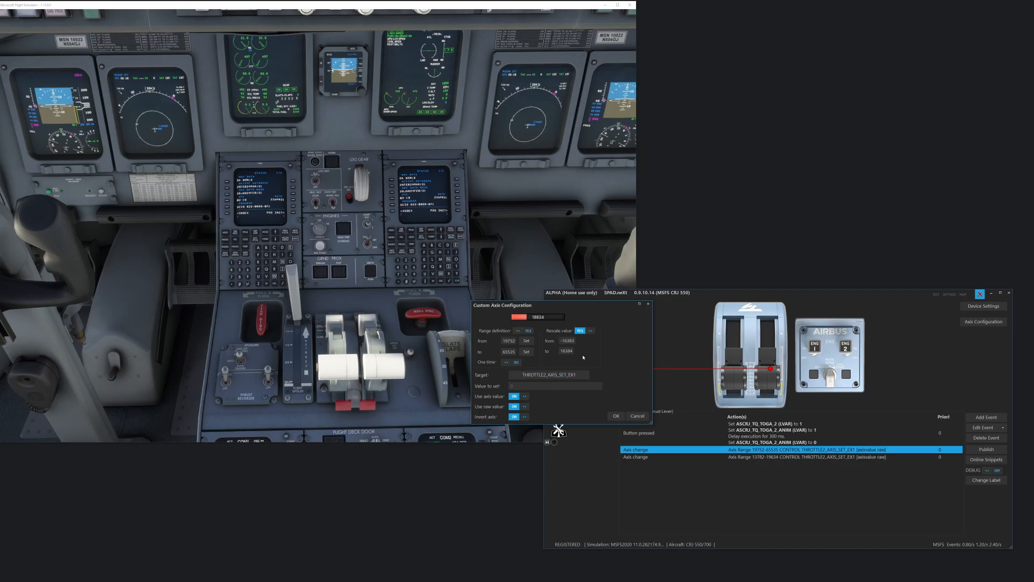
click(637, 416)
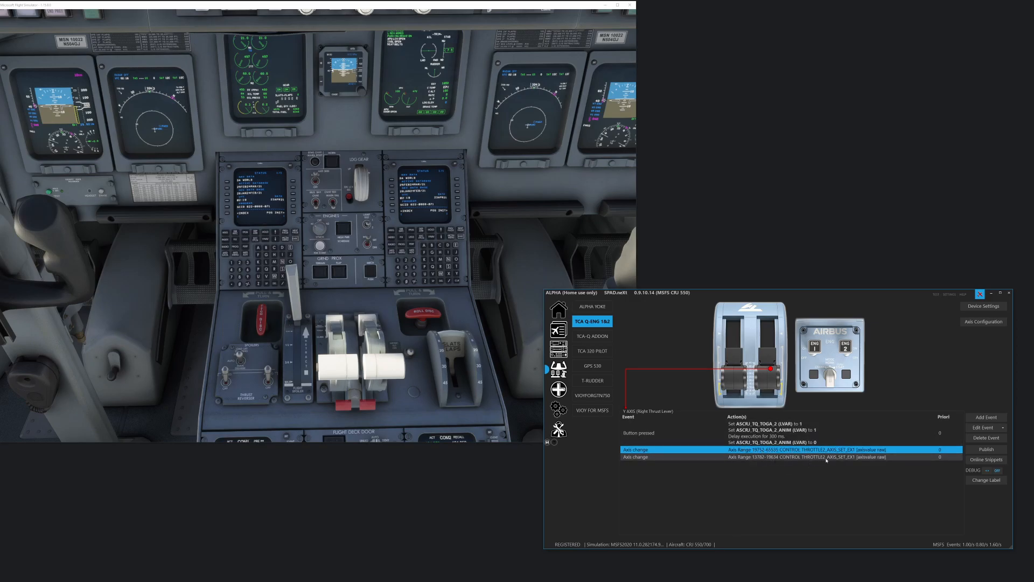
double_click(769, 459)
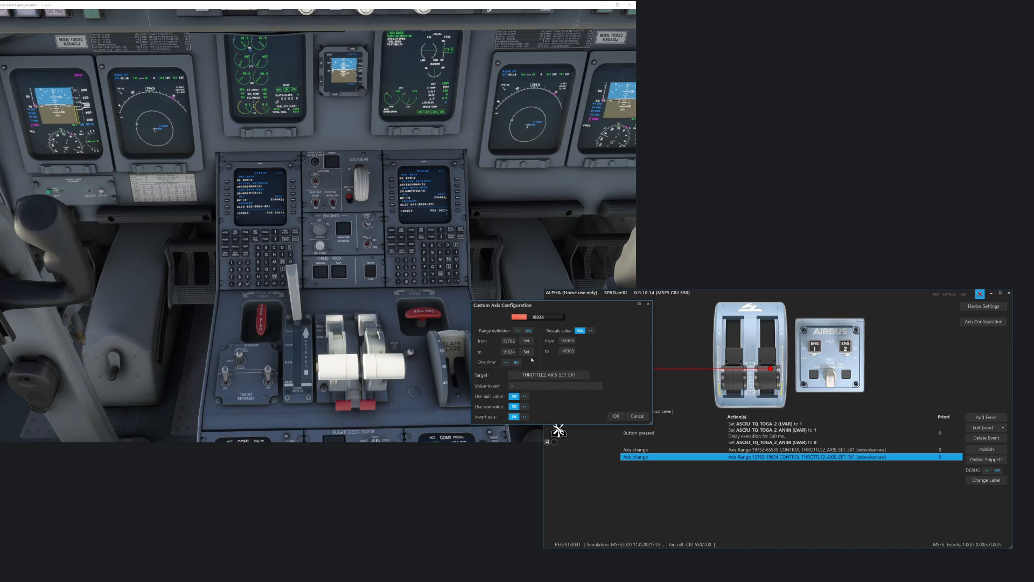
click(624, 425)
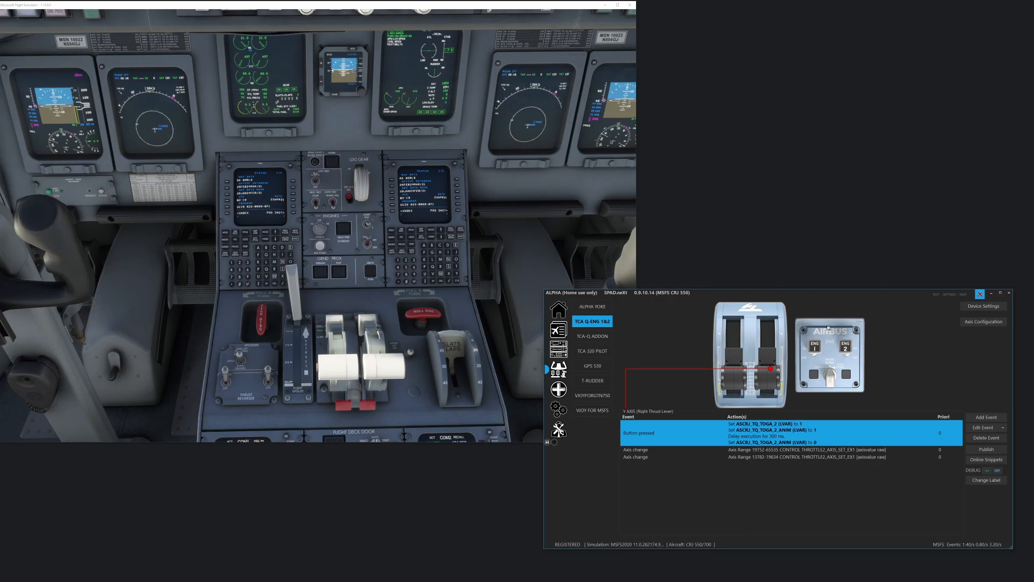
Inspect the left engine switch's Switched ON and Switched OFF actions alongside the cockpit thrust levers in the simulator
click(815, 350)
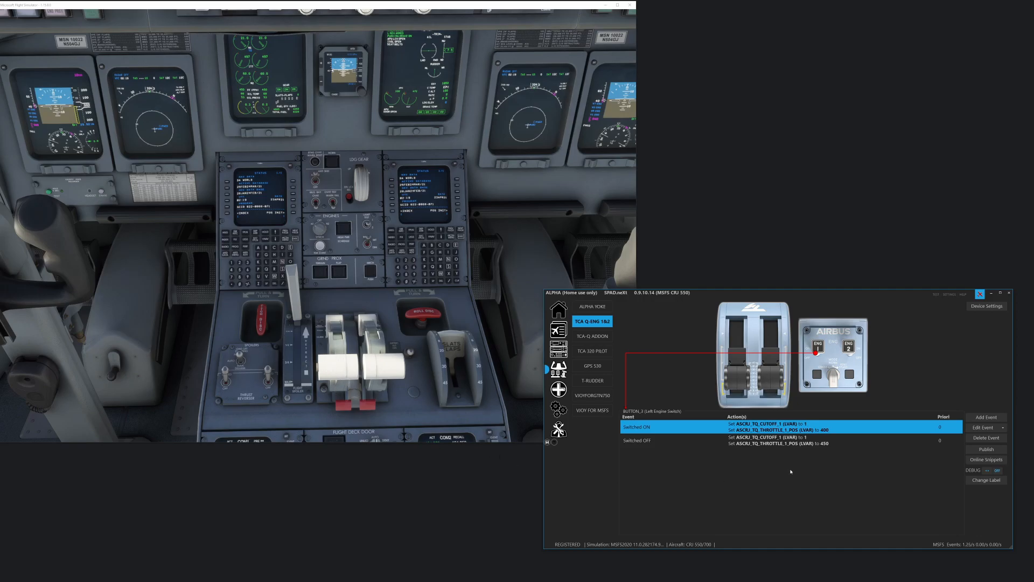
click(789, 440)
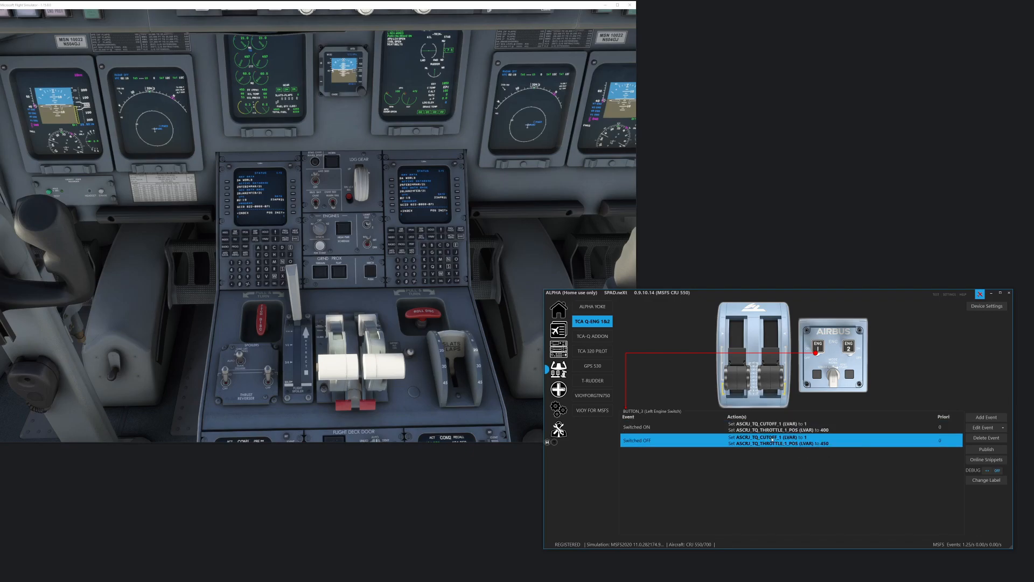
click(352, 412)
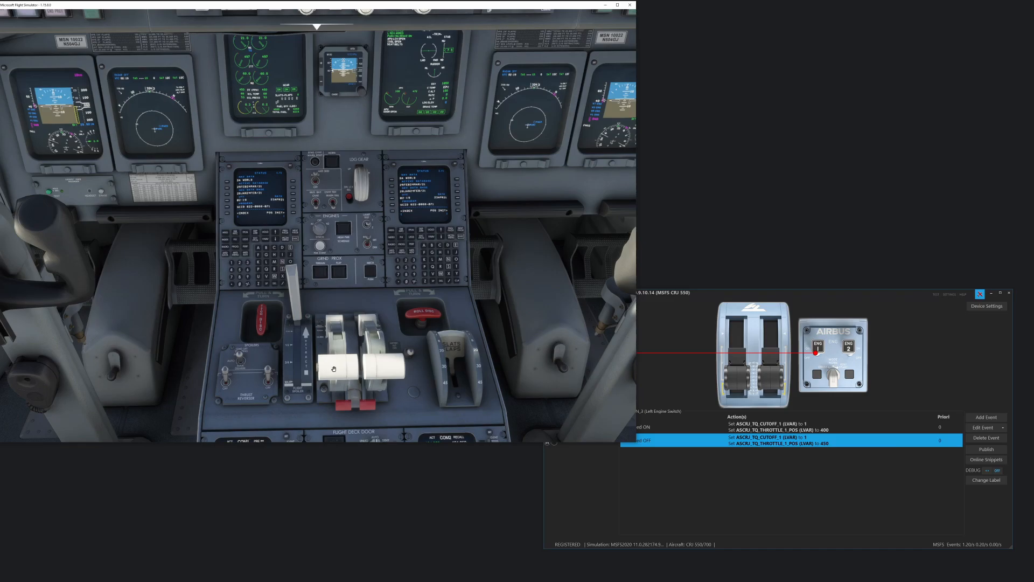
click(819, 427)
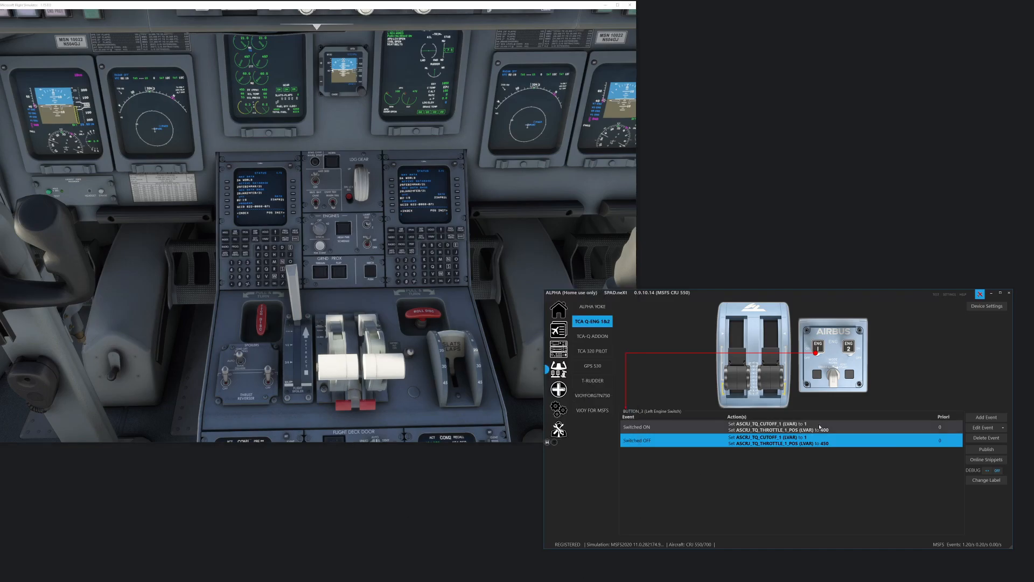
click(338, 400)
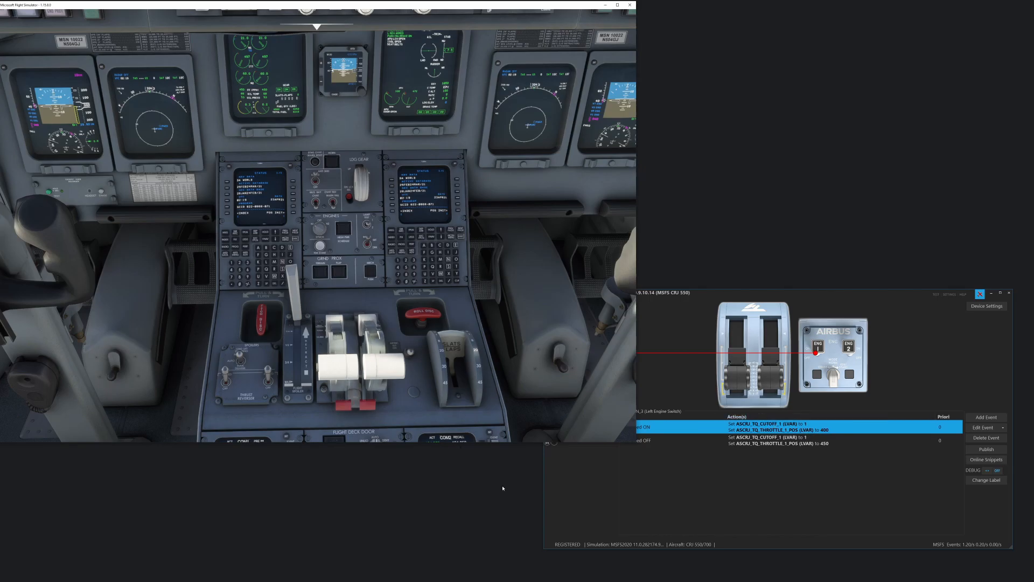
Review the Engine Mode selector's Crank mode and Normal mode events with their ASCRJ_ENGS_CONT_IGN actions, cancelling each without changes
click(833, 375)
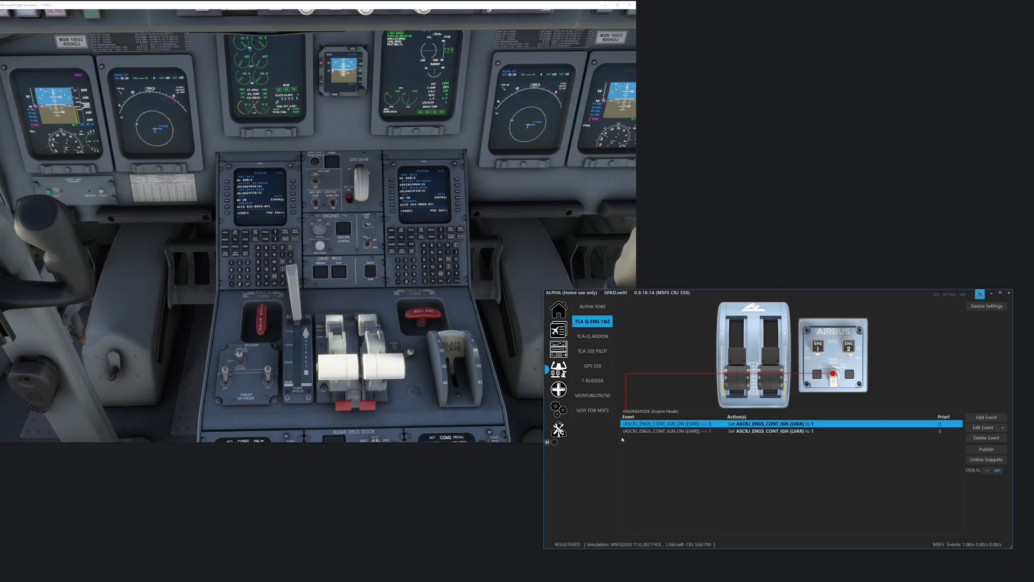
double_click(690, 429)
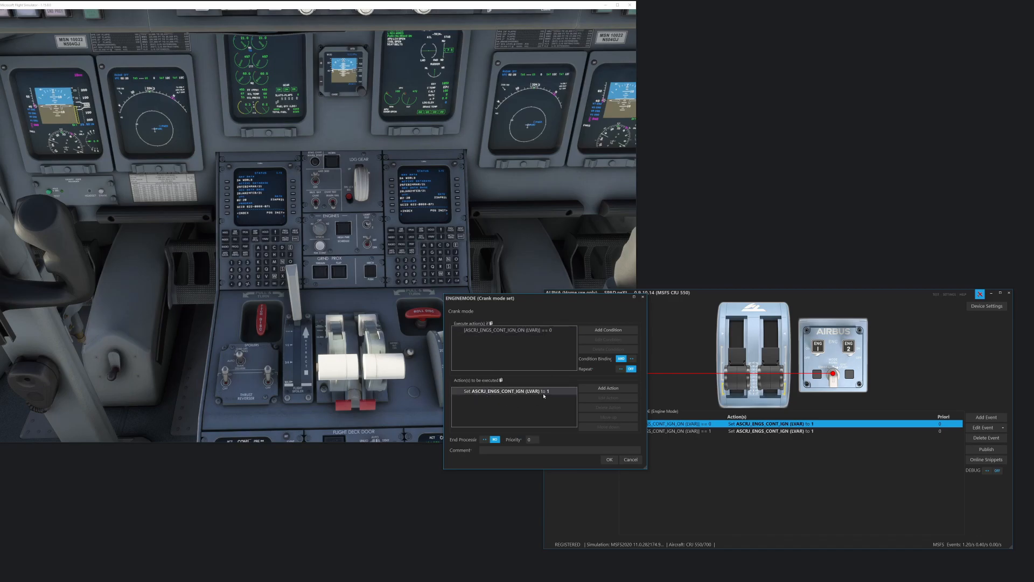
click(630, 459)
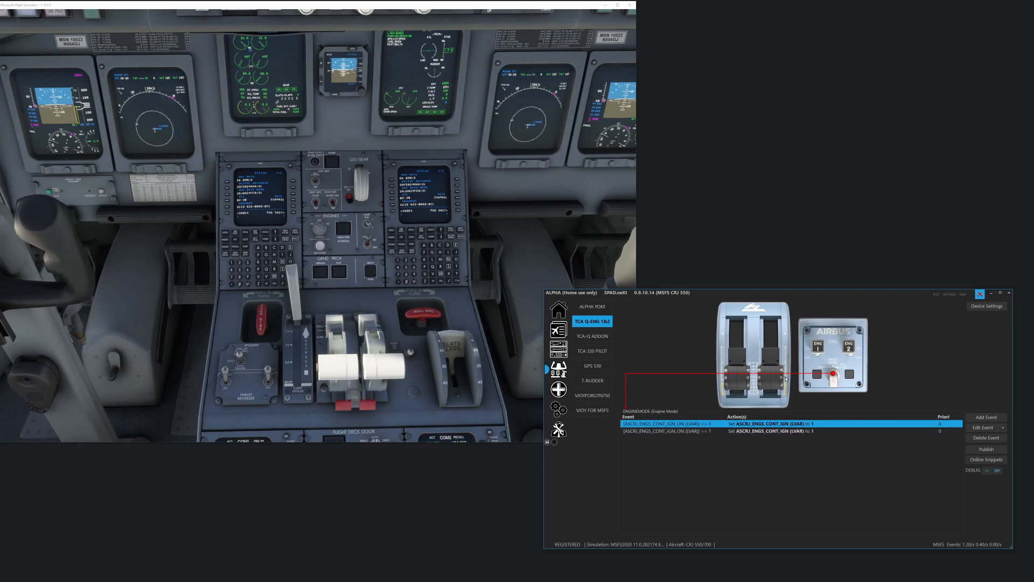
double_click(700, 431)
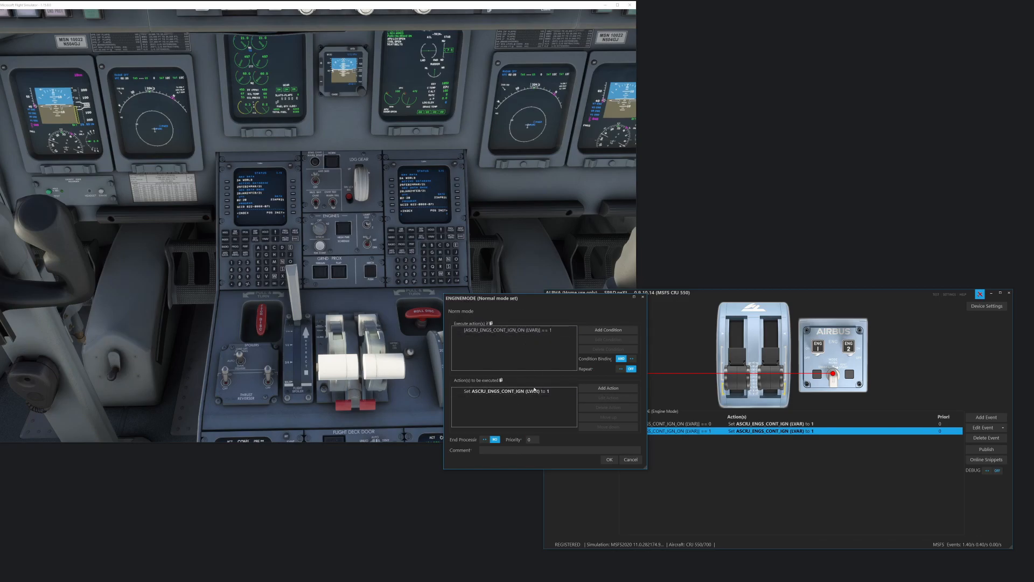
click(631, 459)
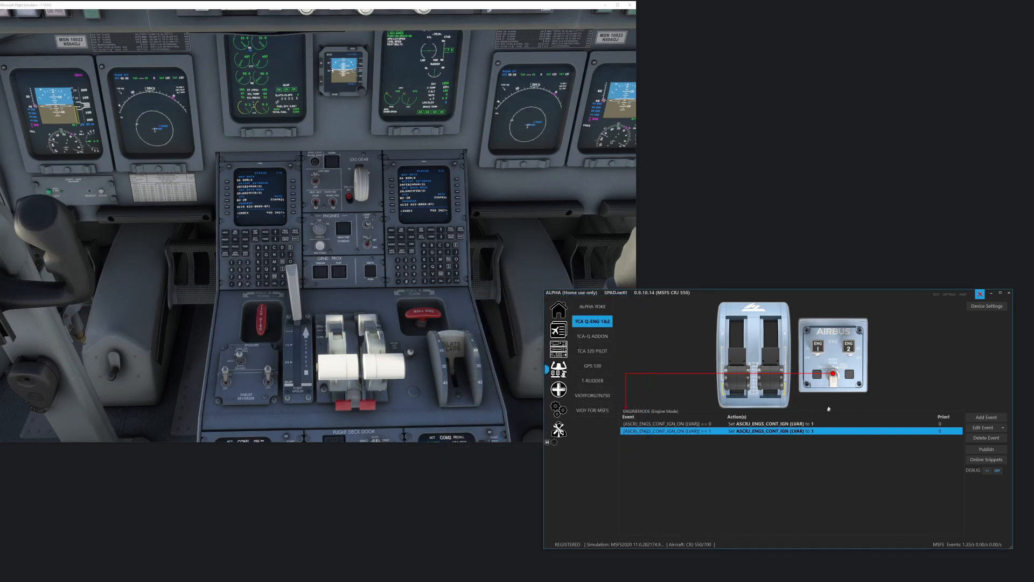
Review the right and left Fire/Fault buttons' ASCRJ_ENGS_START and STOP events, cancelling the right button's event dialog, and reselect the left engine switch
click(849, 374)
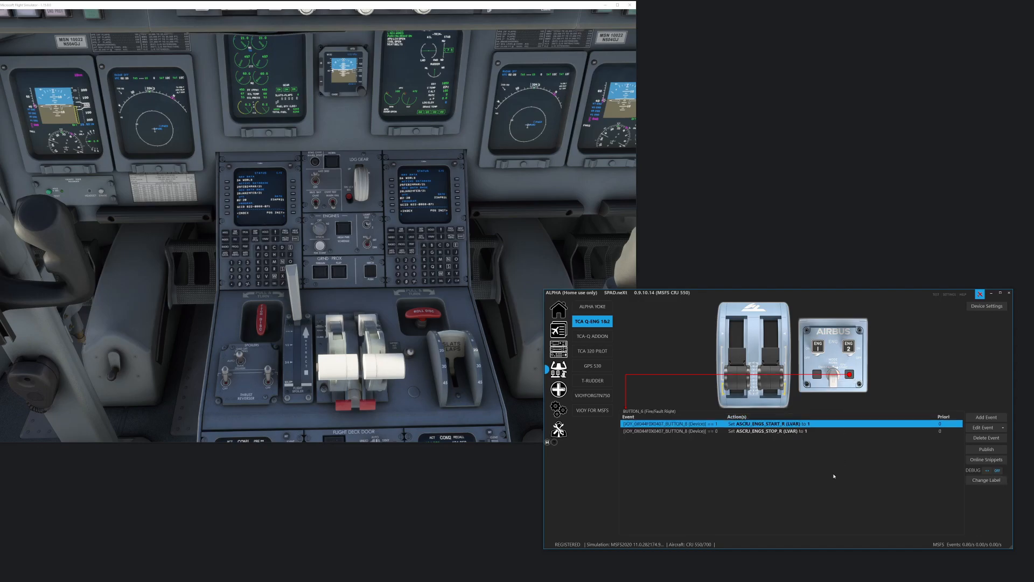
double_click(694, 426)
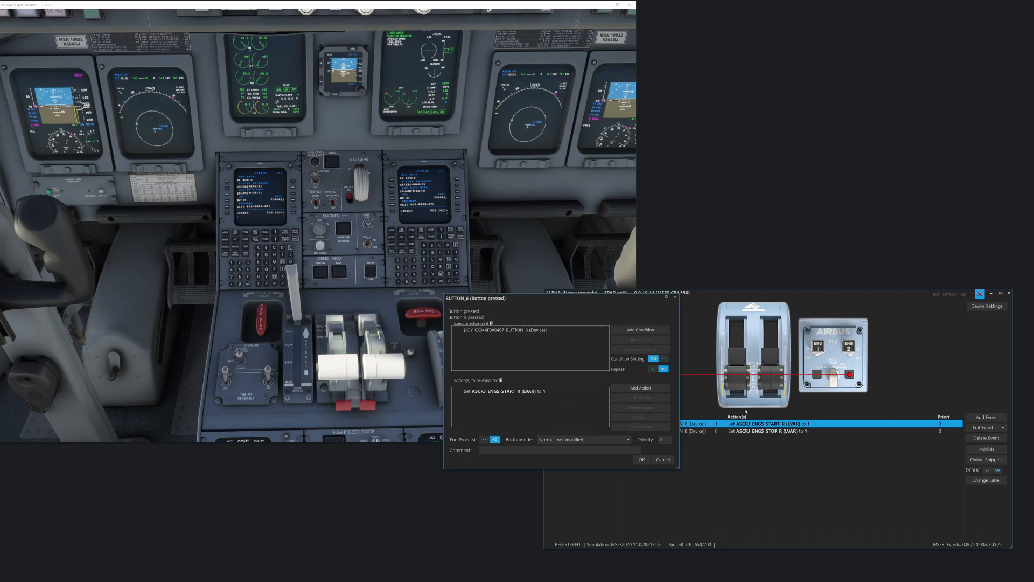
drag(599, 297, 509, 287)
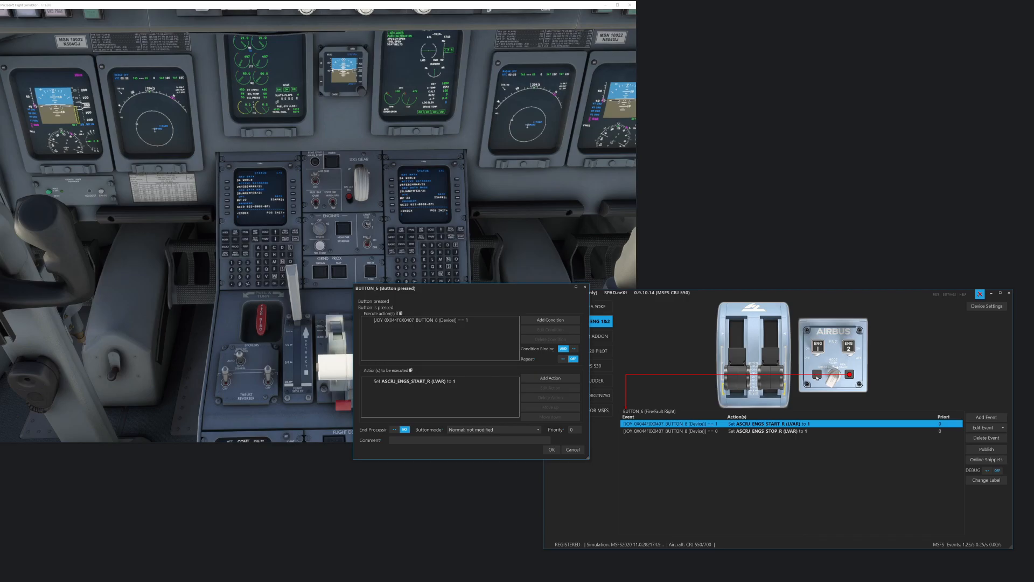
click(572, 449)
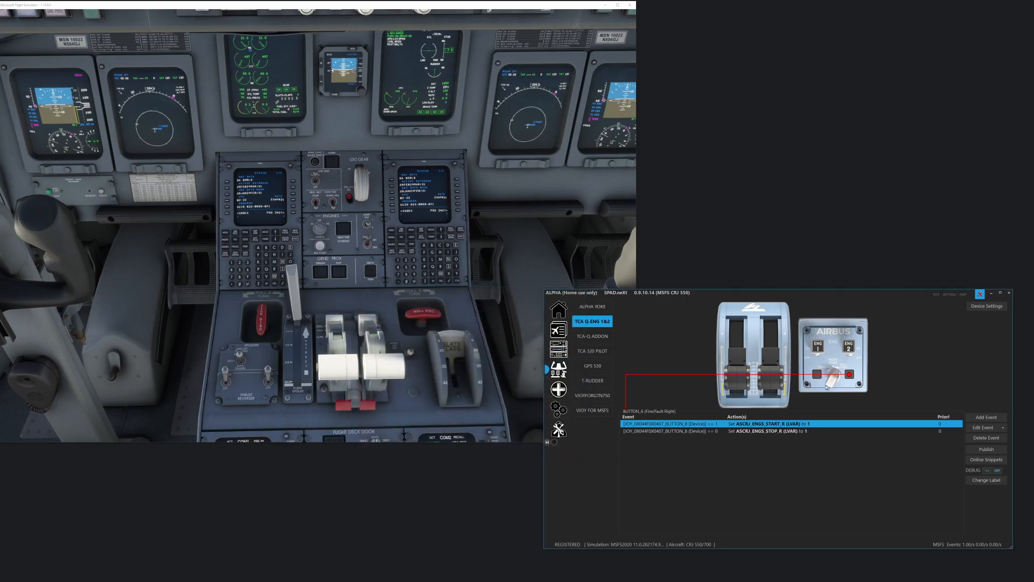
click(815, 374)
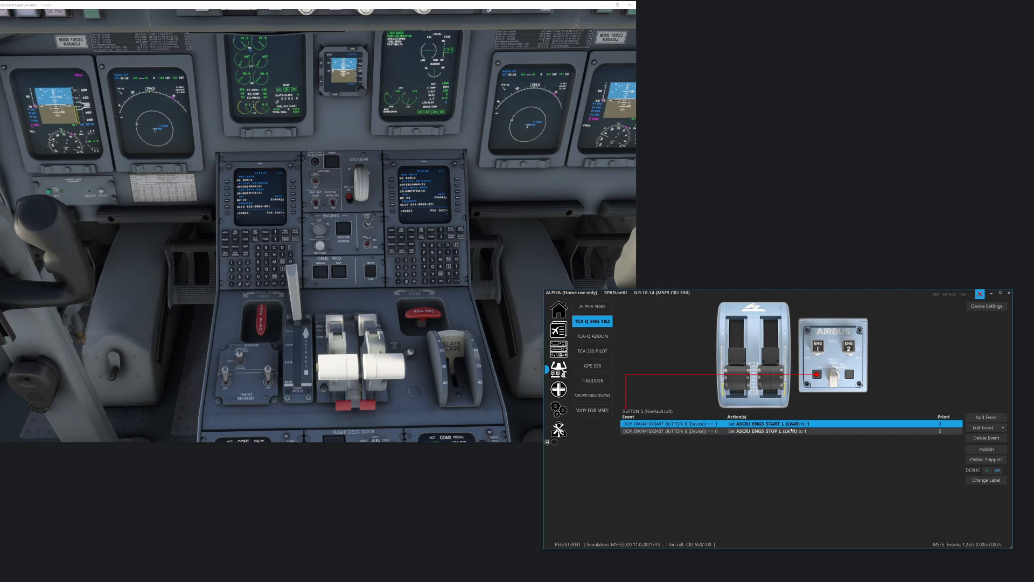
click(819, 352)
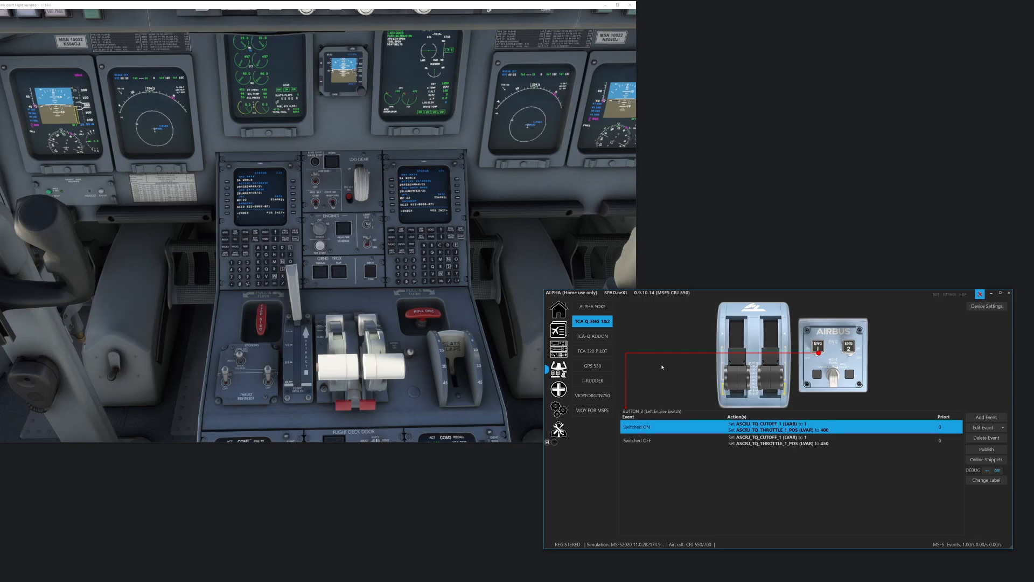
On the TCA-Q ADDON device, review the speedbrake axis's ASCRJ_SPOILER_SET configuration without changes and check the Speedbrake FULL button for events
click(604, 336)
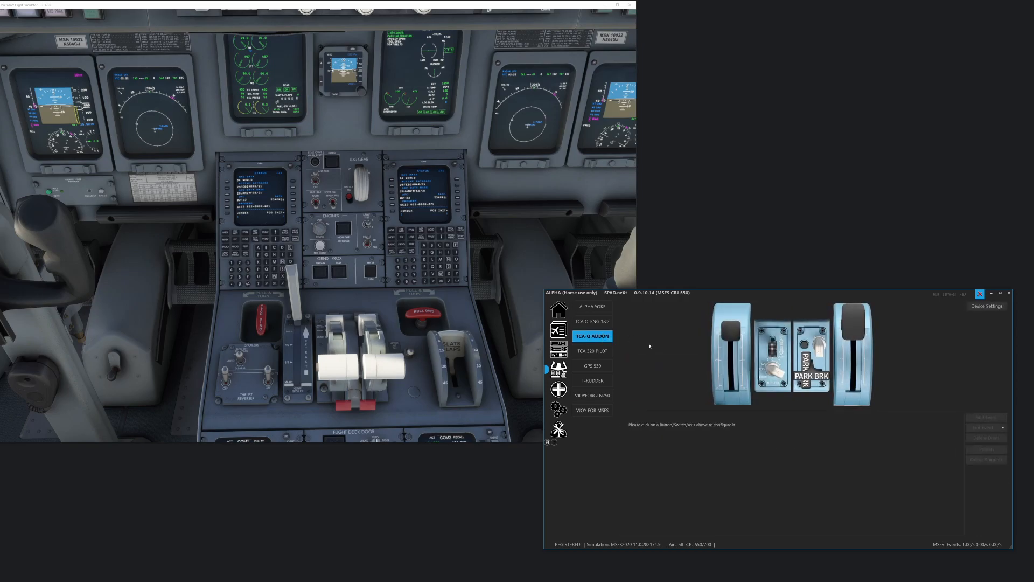
click(732, 358)
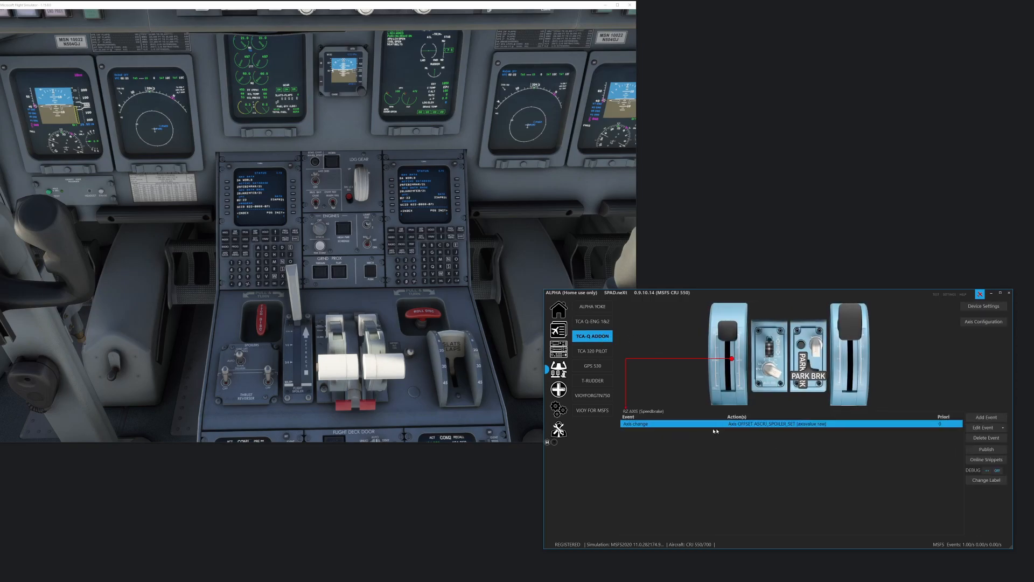
double_click(751, 426)
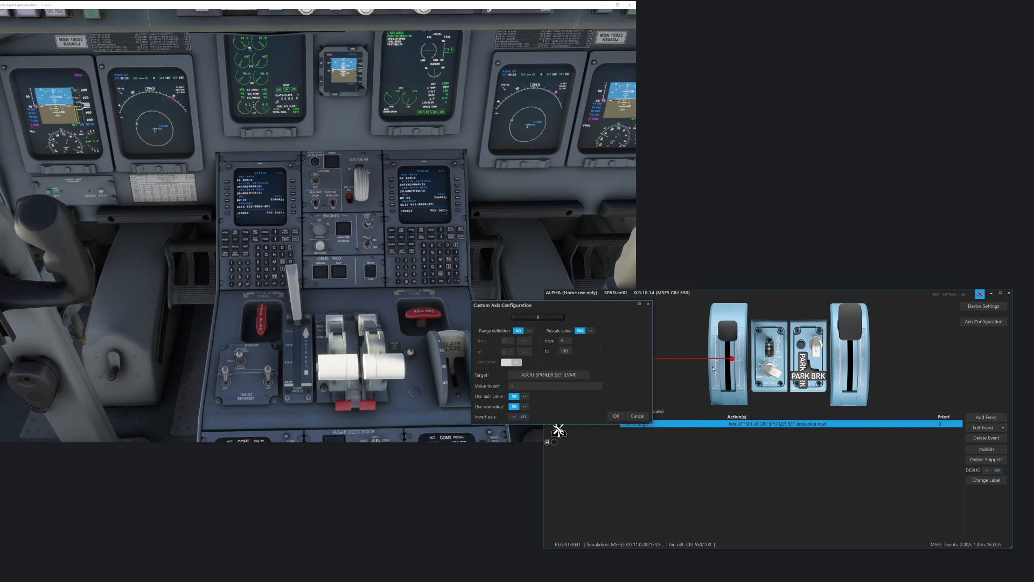
click(644, 415)
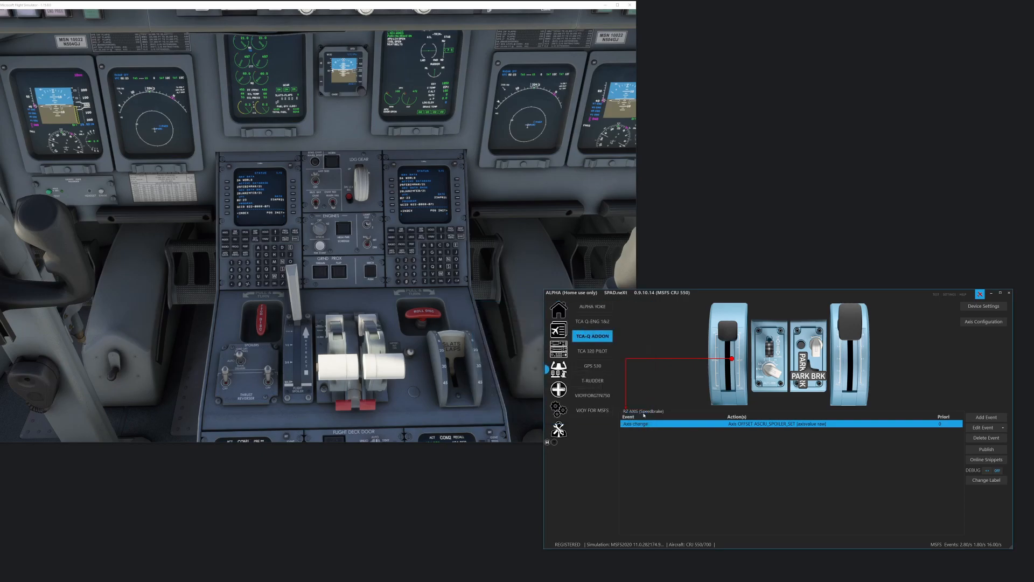
click(716, 361)
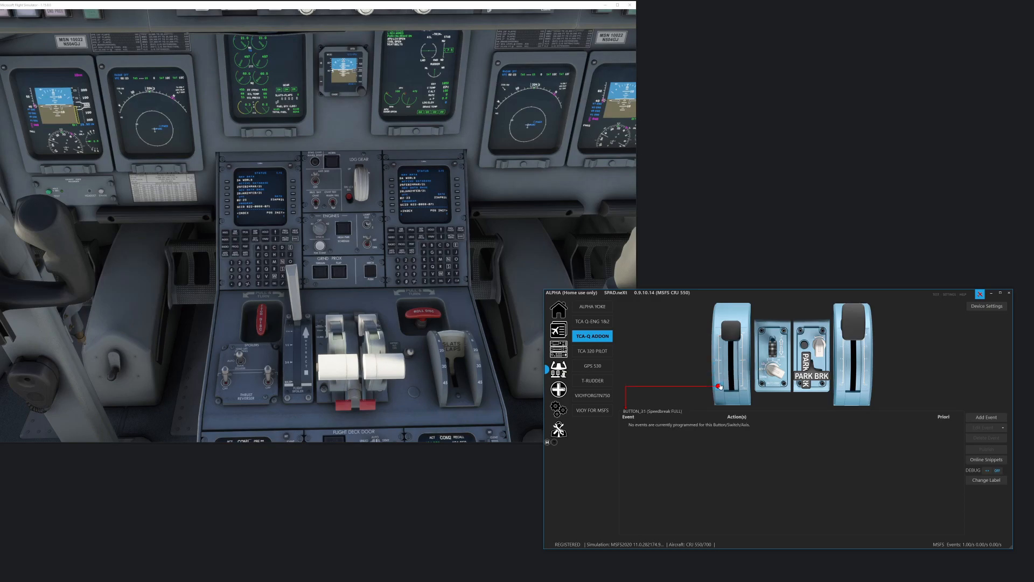
Review the flaps lever's Flaps (auto-detent) axis configuration and its full down and full up settings, closing it without changes
click(851, 348)
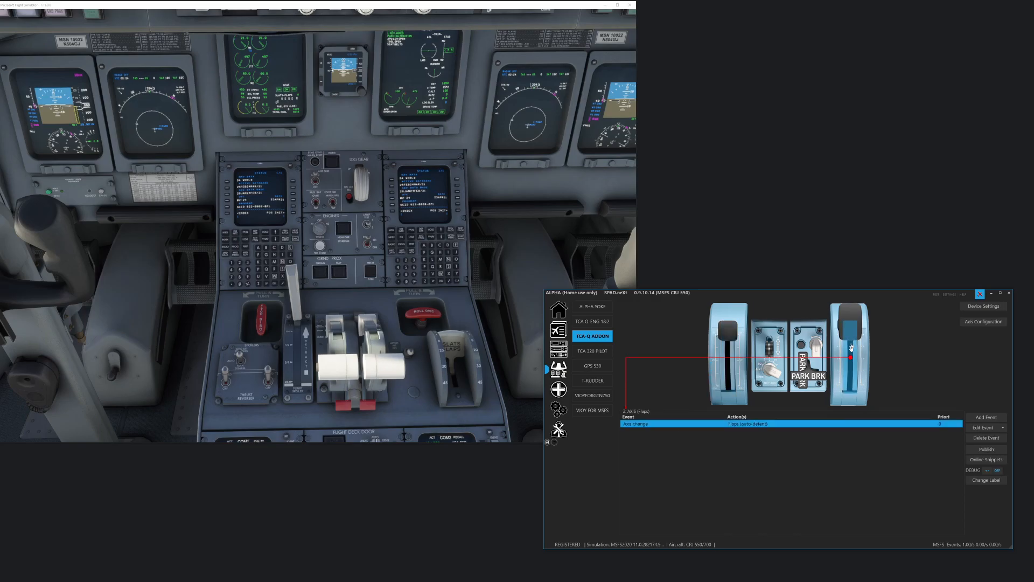
double_click(774, 425)
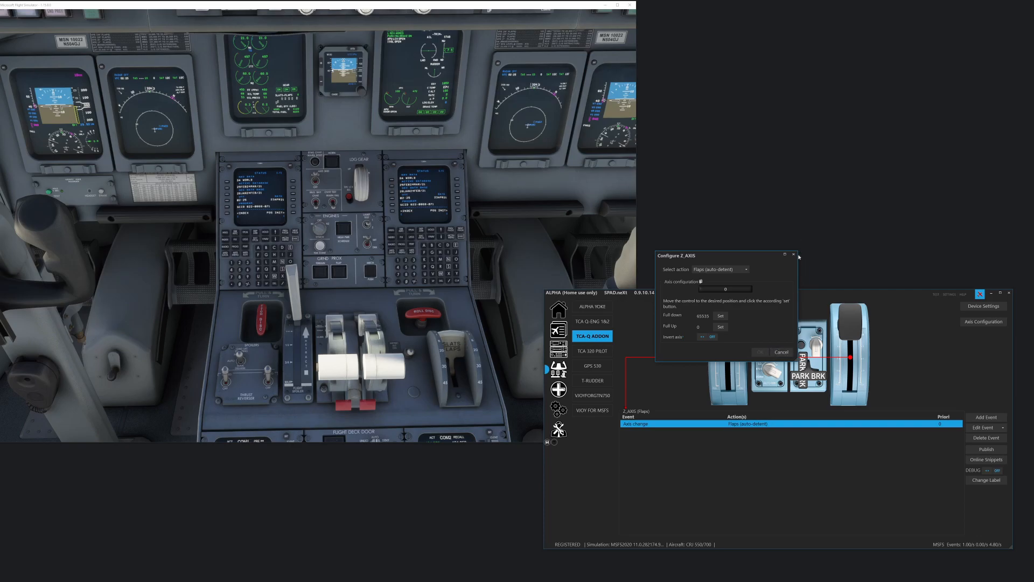
click(761, 353)
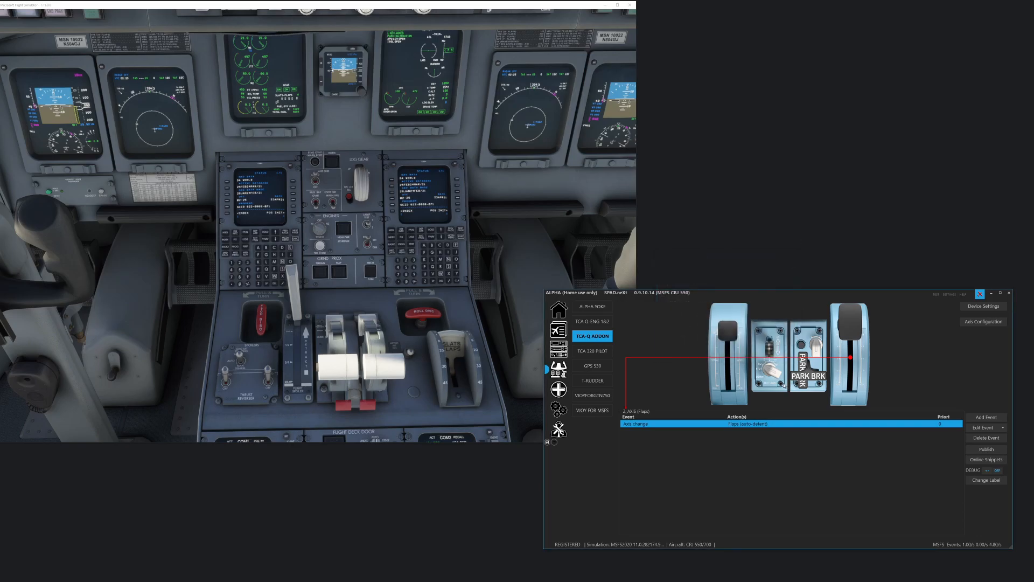
click(847, 373)
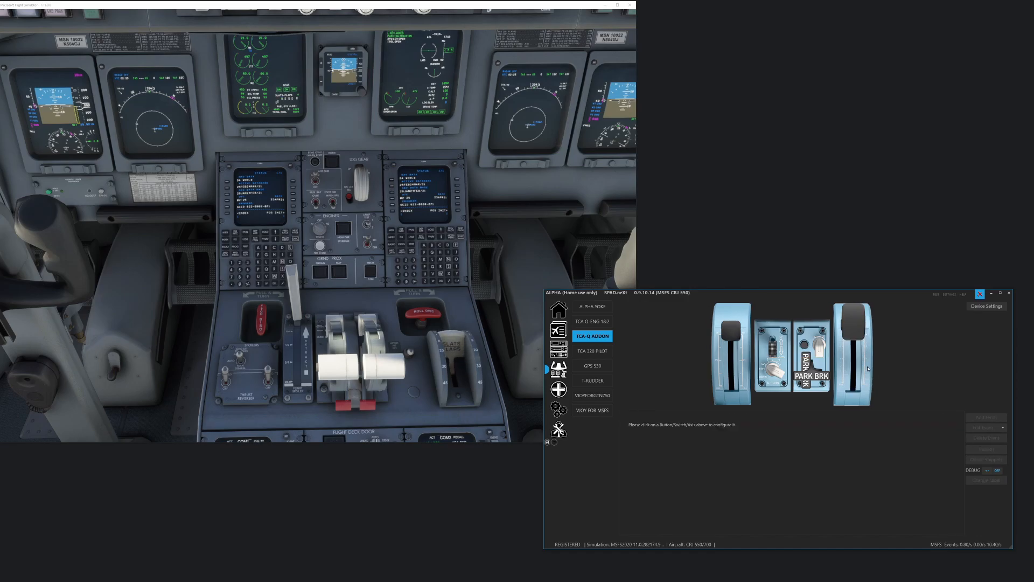
click(859, 373)
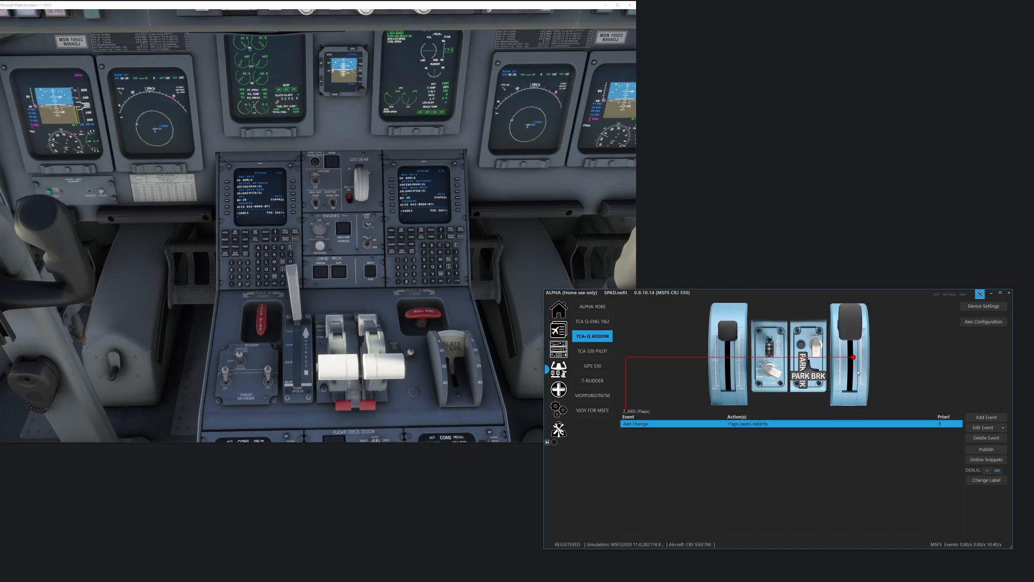
double_click(798, 426)
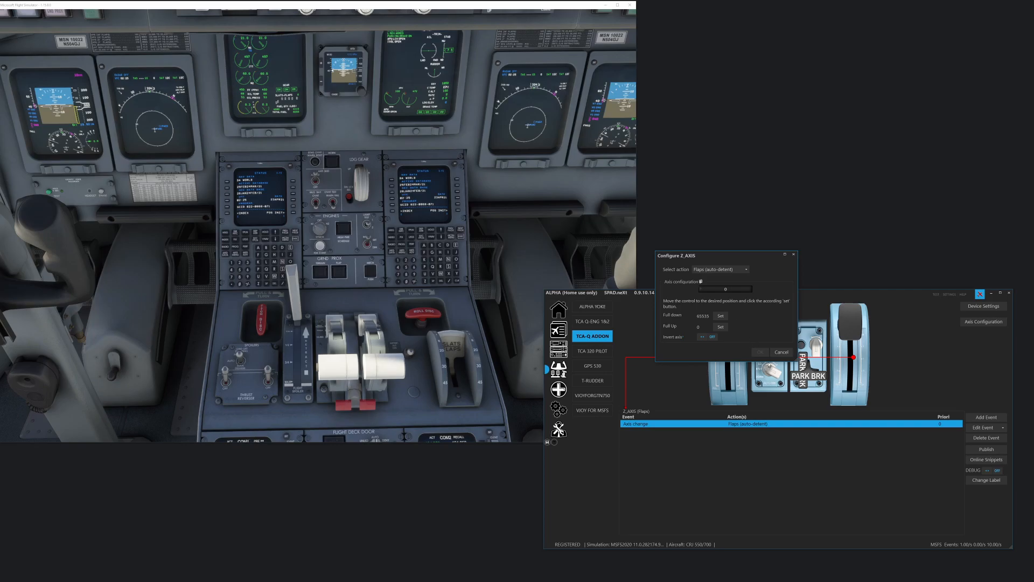
click(781, 352)
Review the Park Brake switch's ASCRJ_PARK_BRAKE events and the Autobrake selector's ASCRJ_TQ_SPLR_MODE events alongside the simulator's cockpit pedestal
click(807, 380)
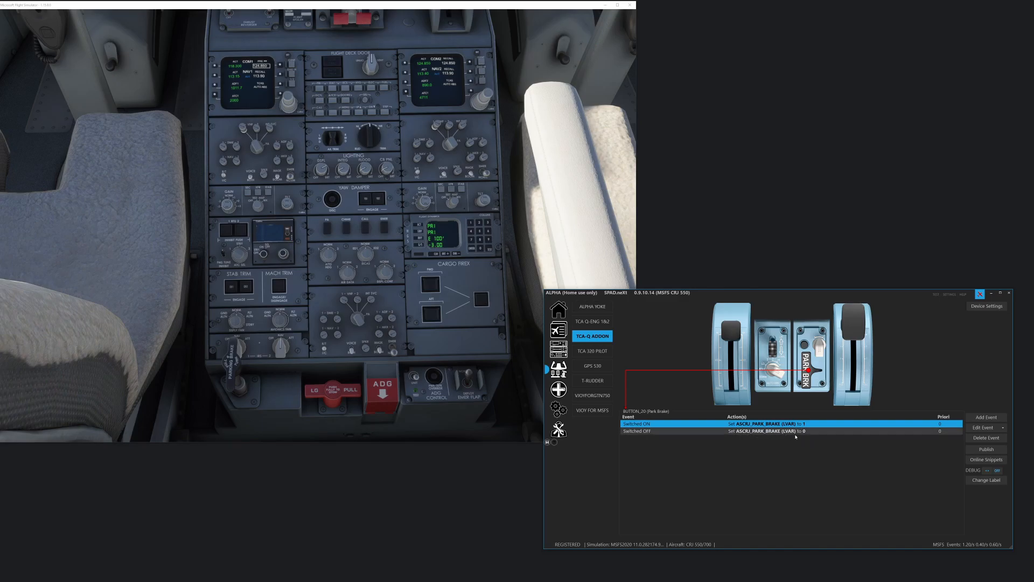
click(777, 378)
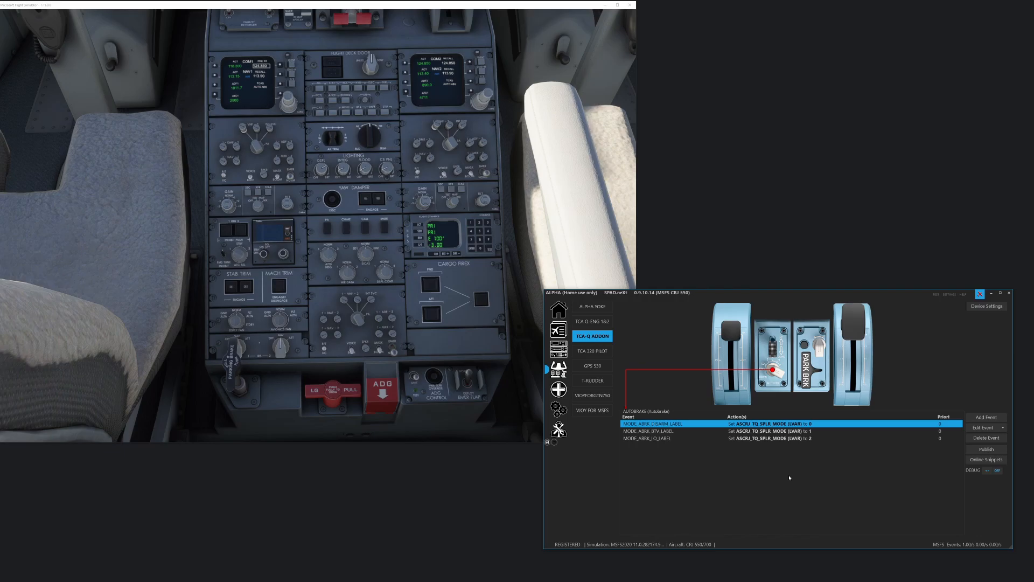
click(222, 167)
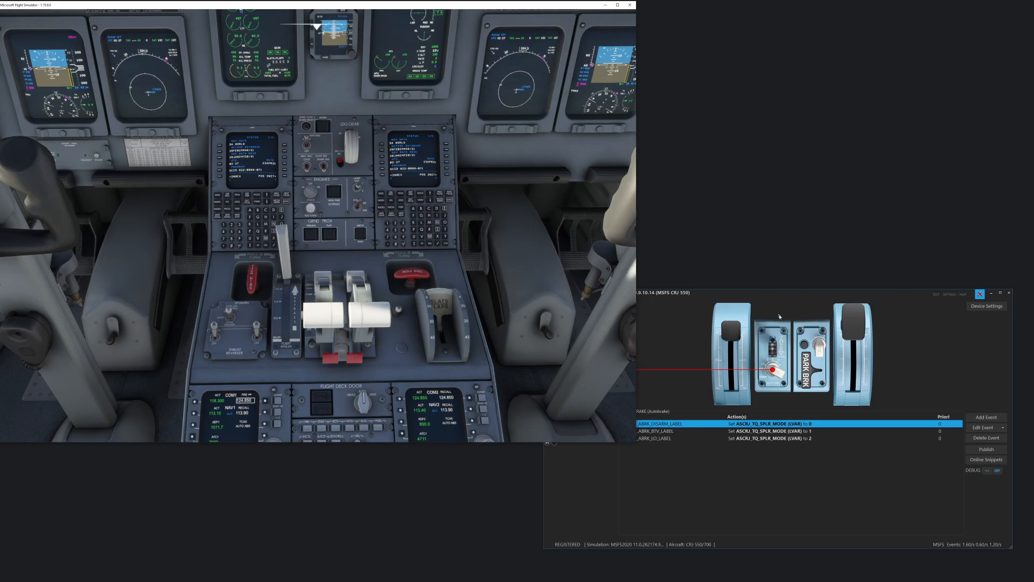
Review the events assigned to the gear lever, rudder trim knob and Button 17, and reselect the speedbrake axis
click(775, 349)
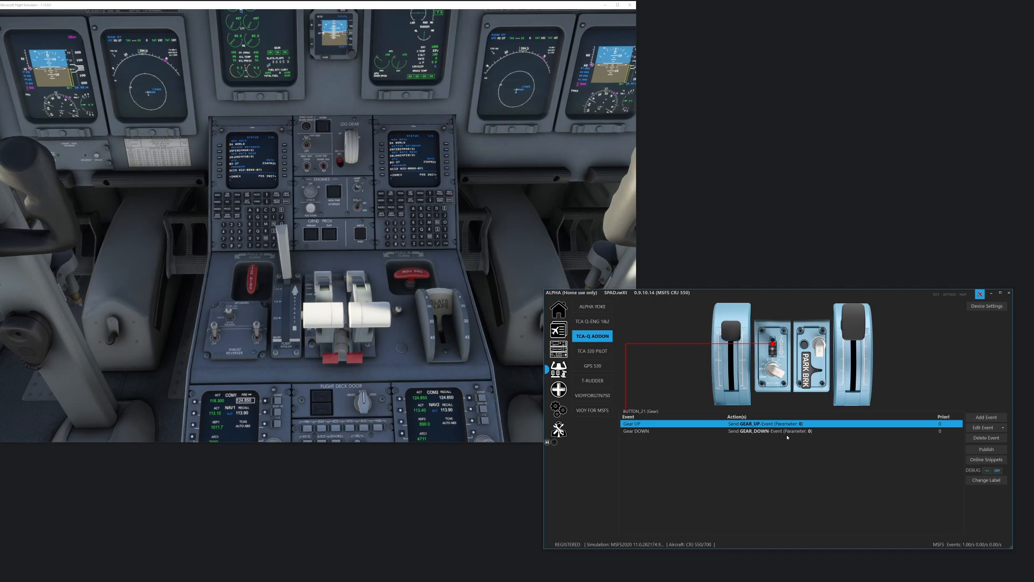
click(825, 357)
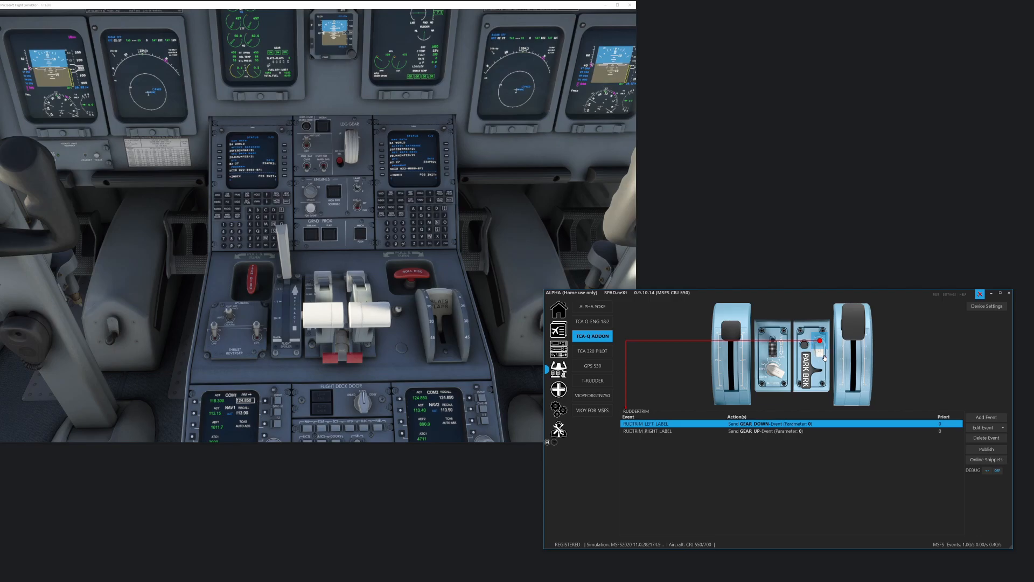
click(805, 345)
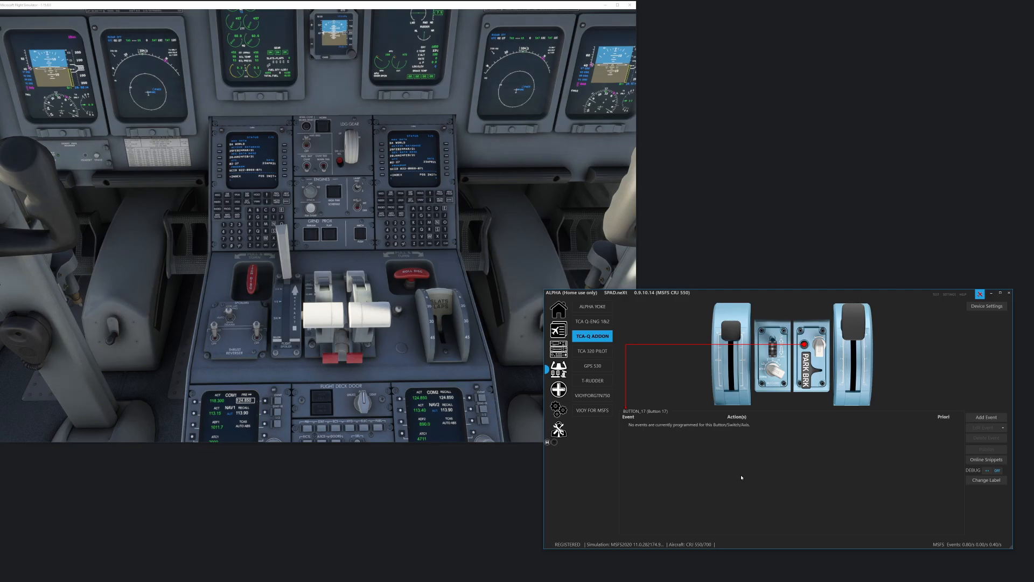
click(730, 387)
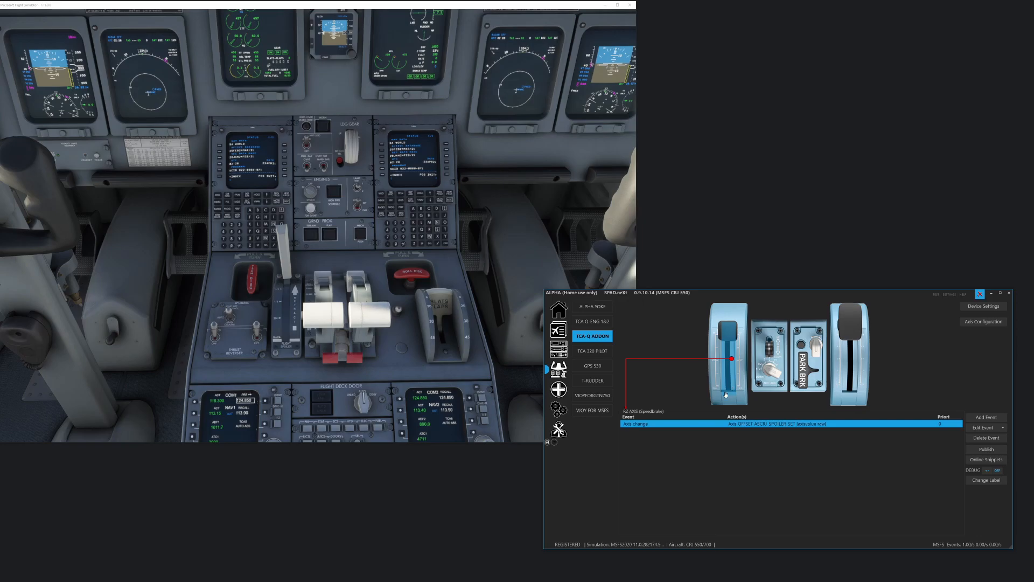
Return to the TCA Q-ENG 1&2 device, examine Throttle Calibration on the simulator's cockpit tablet, cancel it and restore the pedestal view
click(602, 321)
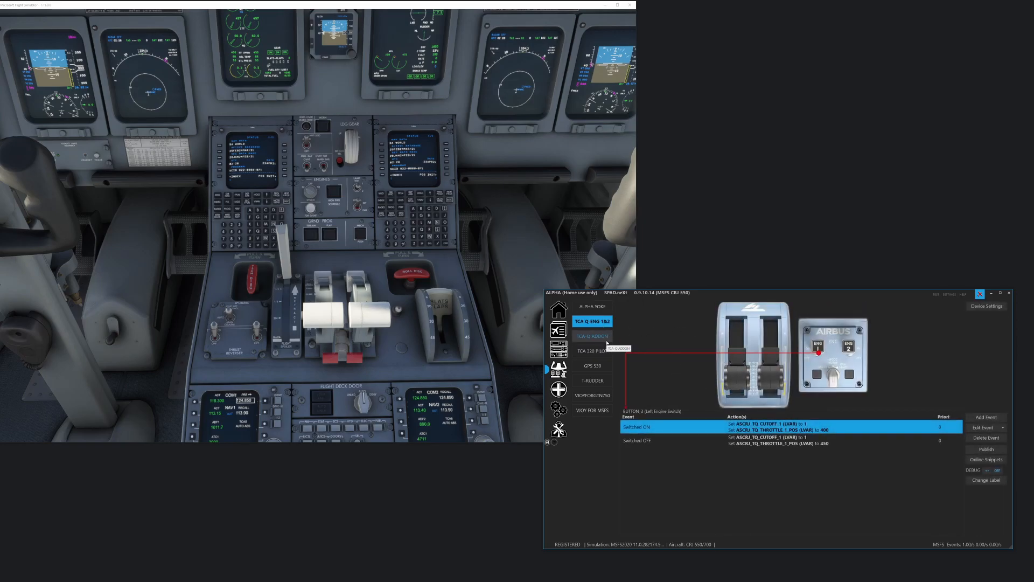
click(506, 378)
click(345, 205)
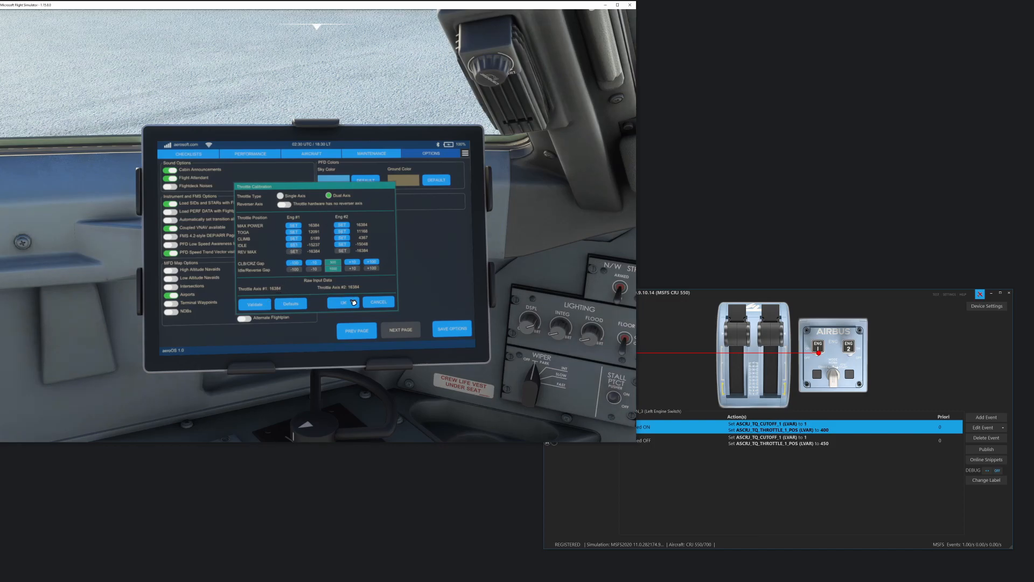
click(373, 302)
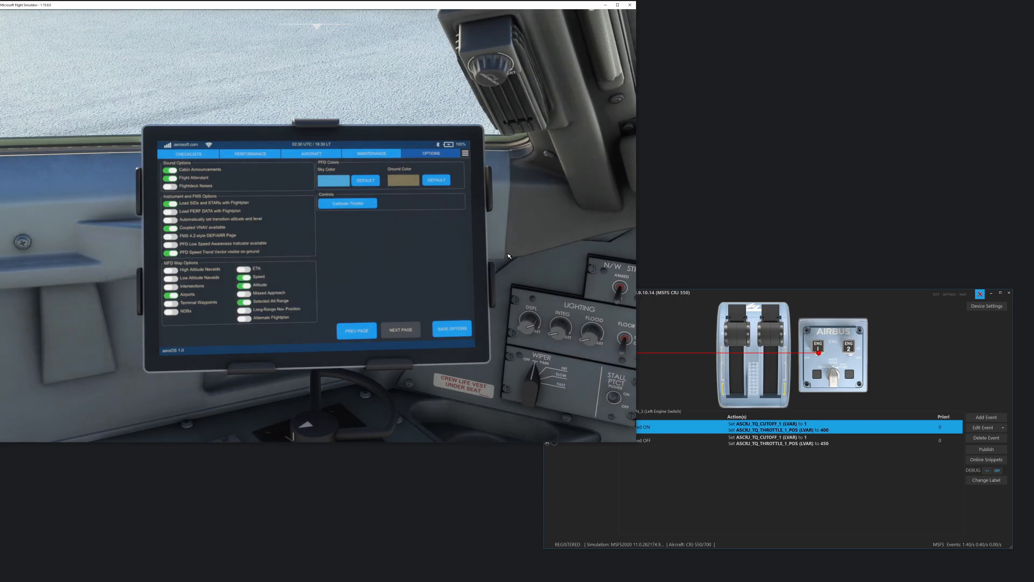
key(ctrl+2)
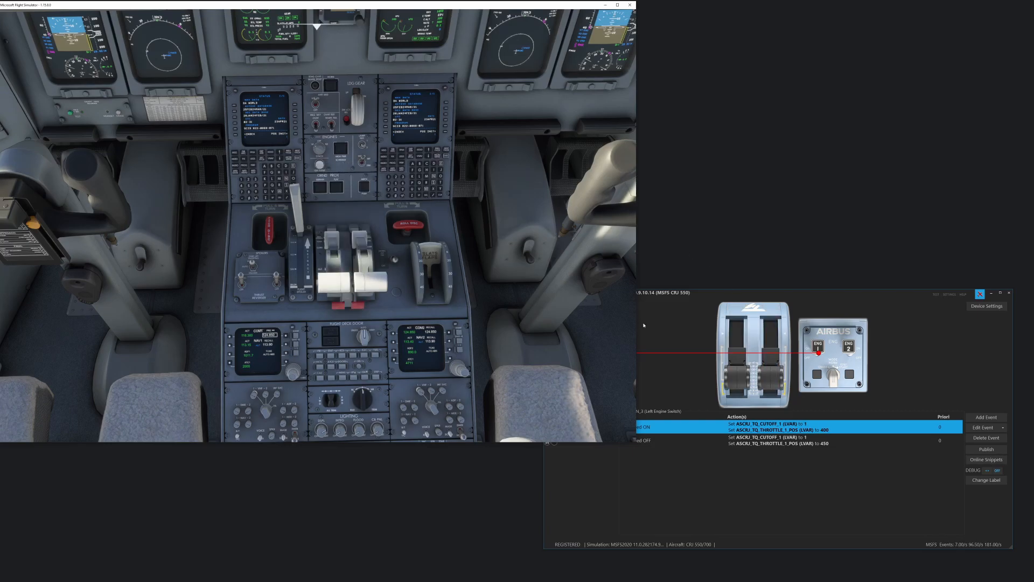
In SPAD.neXt, publish a snippet named "MSFS ASCRJ TCA TQ" from TCA Q-ENG 1&2 with the third scope option, limited to the assigned CRJ aircraft
click(722, 298)
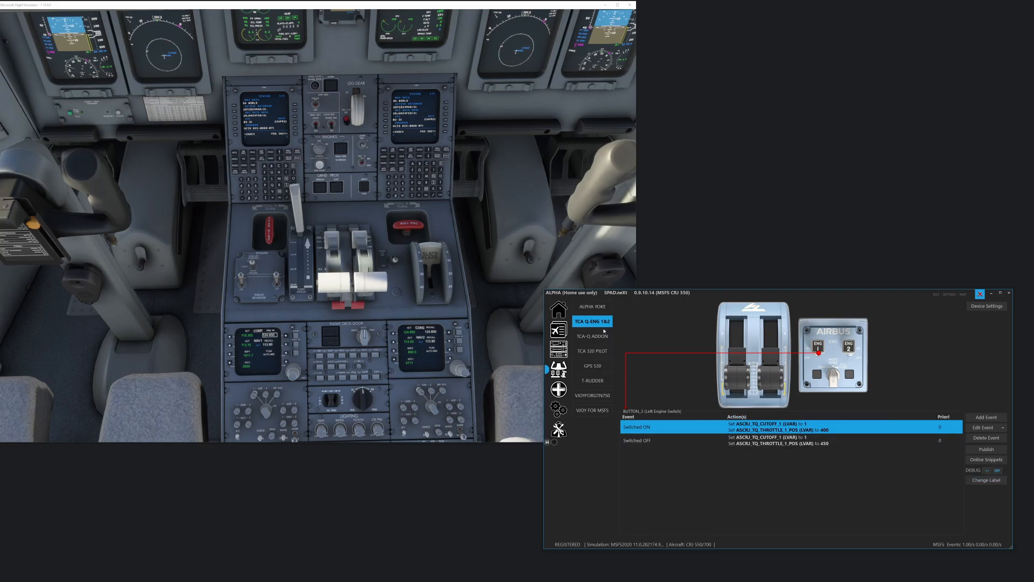
click(987, 451)
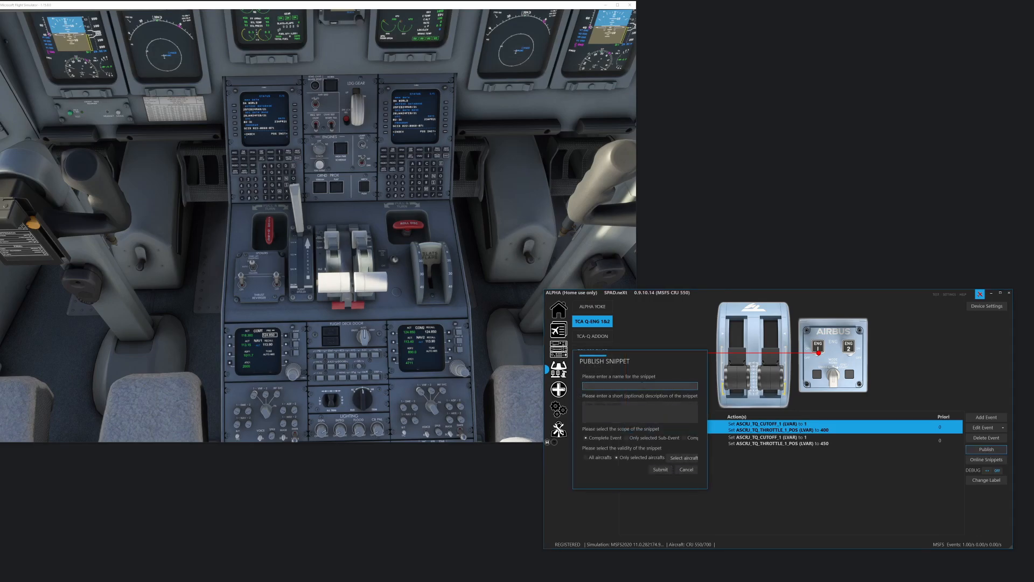
text(MSFS ASCRJ TCA TQ)
click(684, 438)
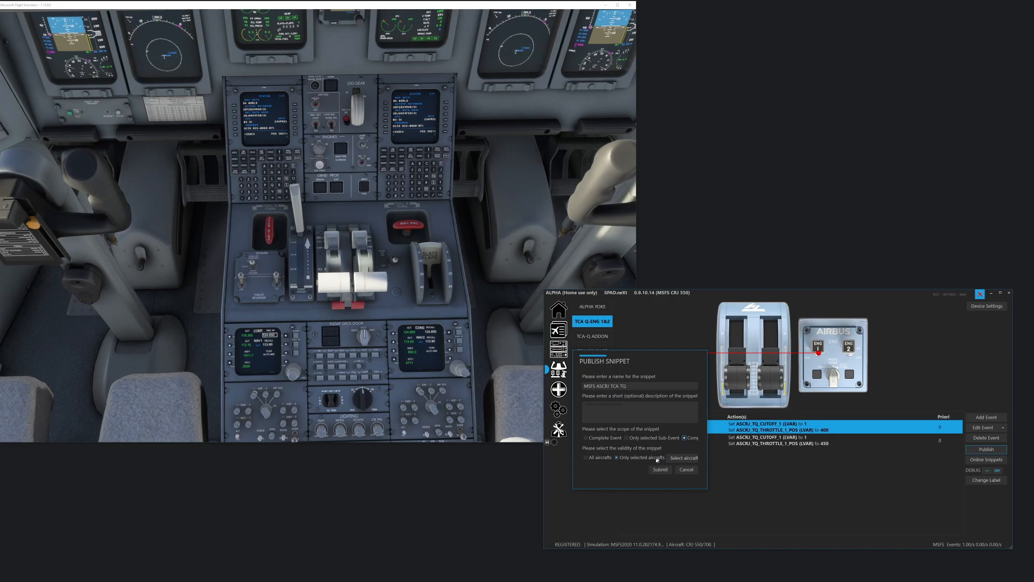
click(683, 458)
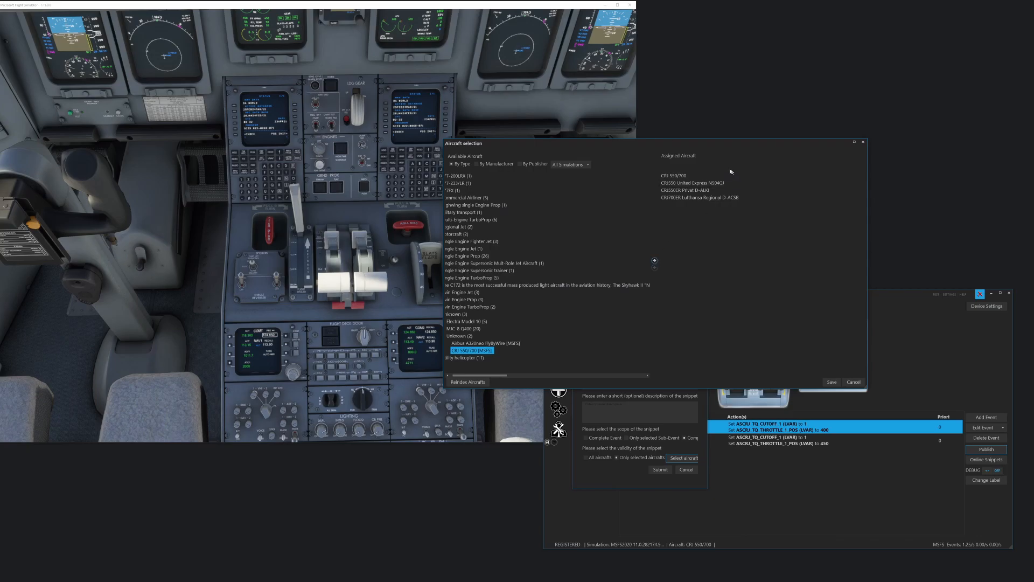
click(831, 383)
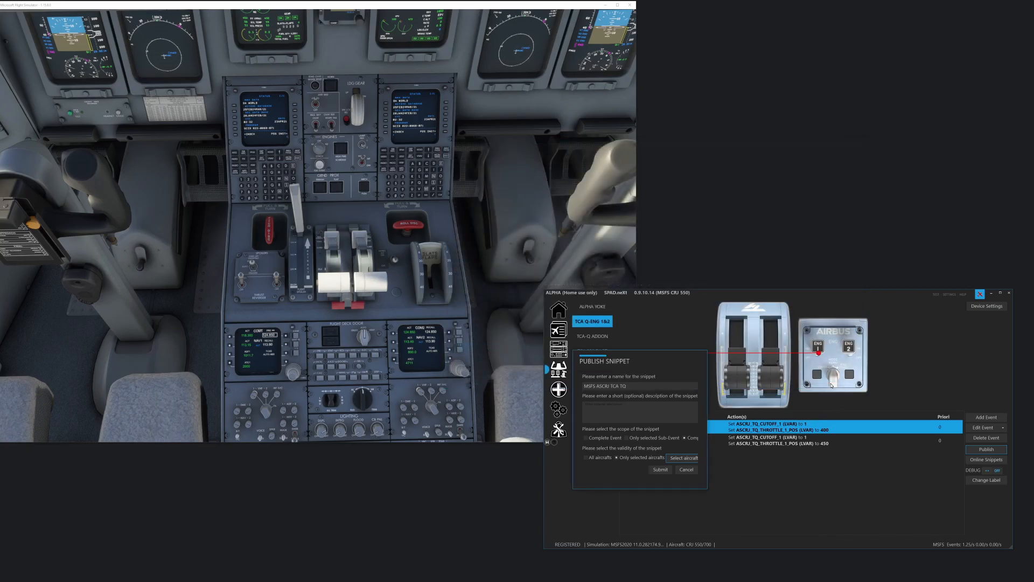
click(664, 471)
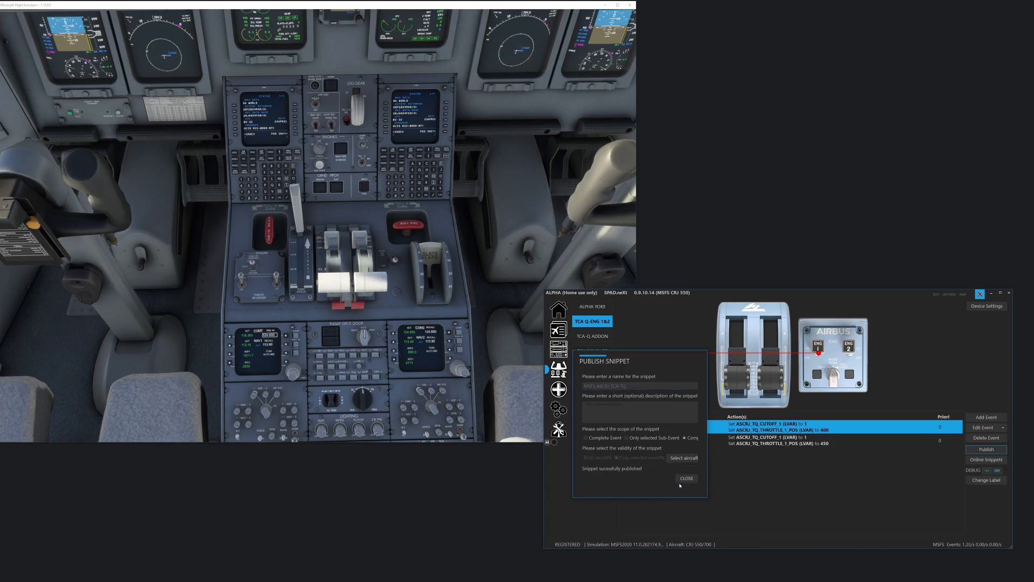
click(688, 479)
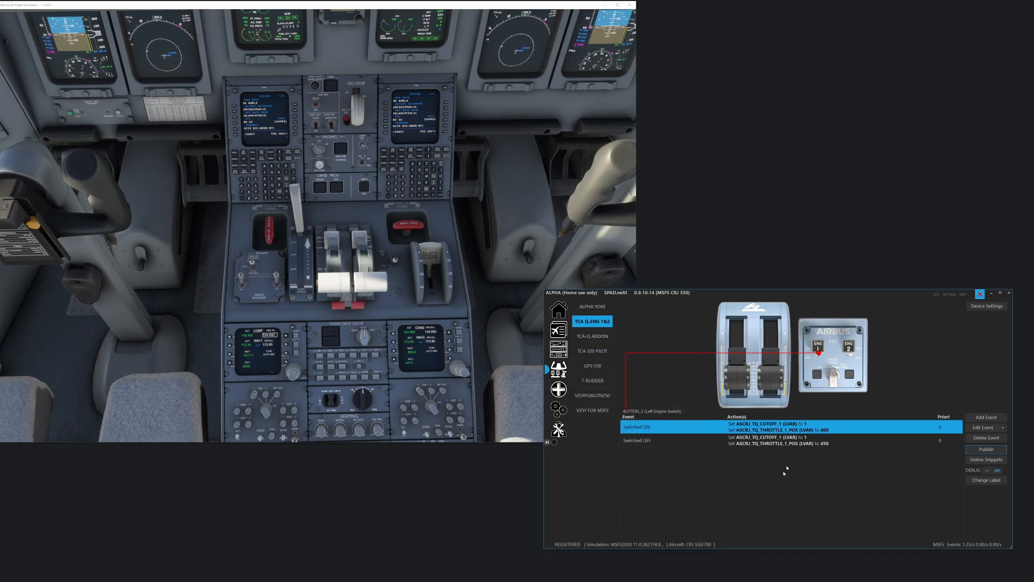
Look up the published MSFS ASCRJ TCA TQ snippet among the Left Thrust Lever's online snippets for the TCA Q-Eng complete device
click(739, 374)
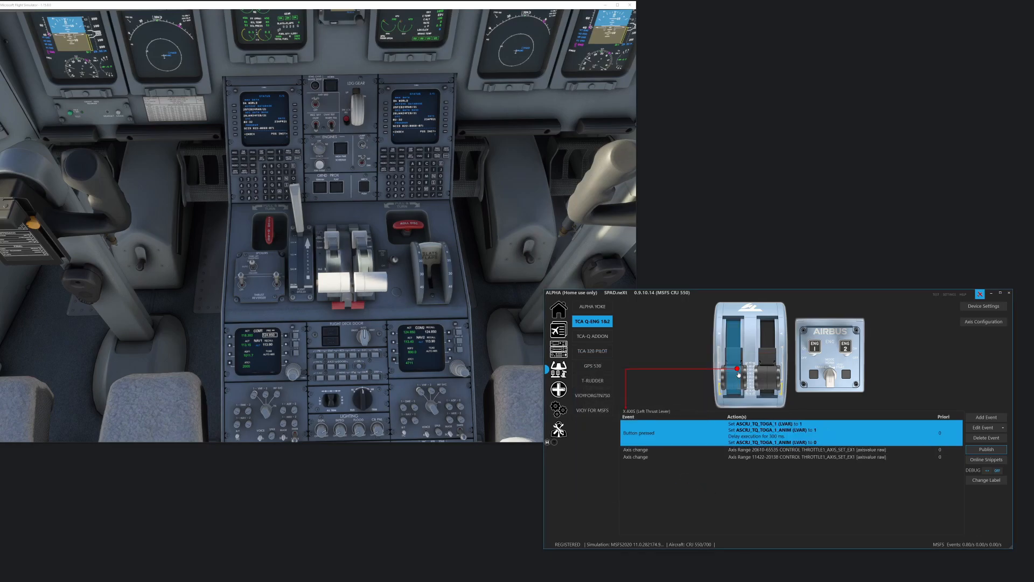
click(986, 460)
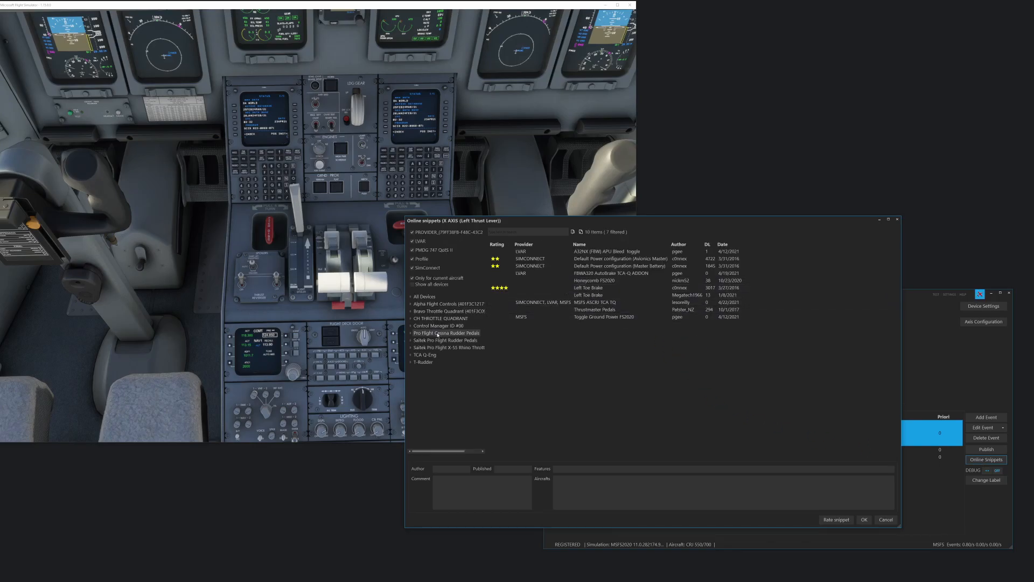
click(422, 355)
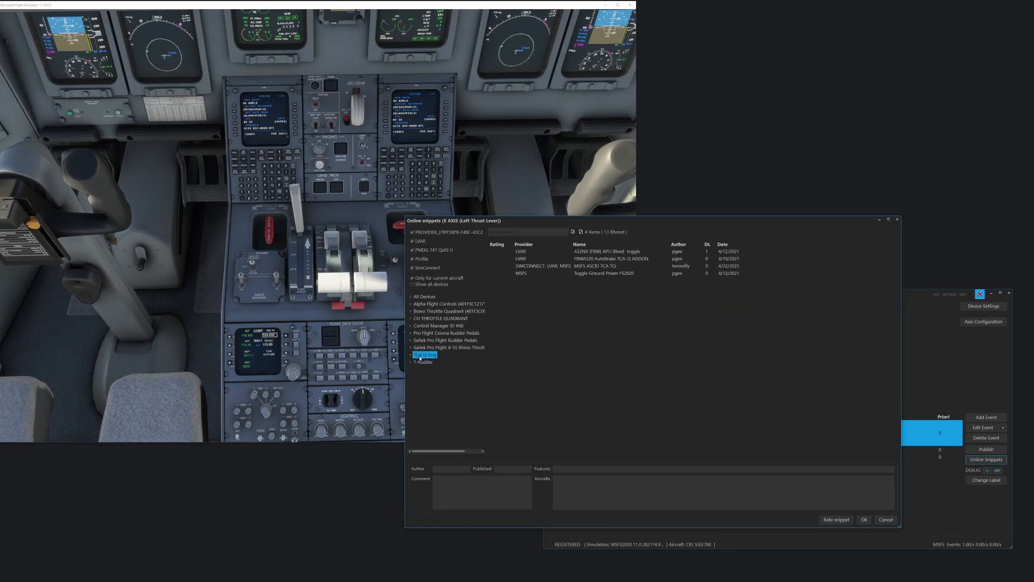
click(412, 355)
click(441, 384)
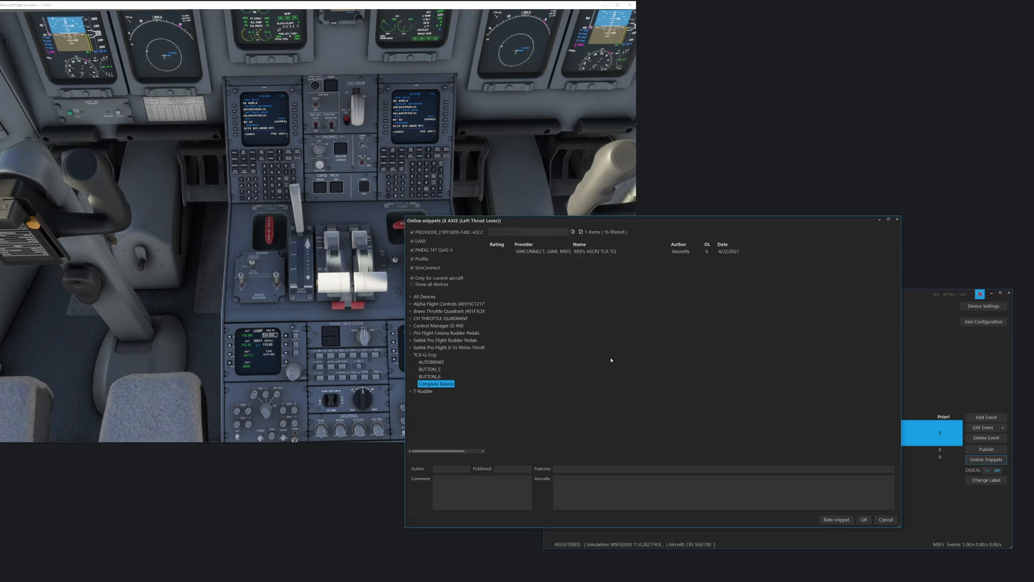
click(612, 252)
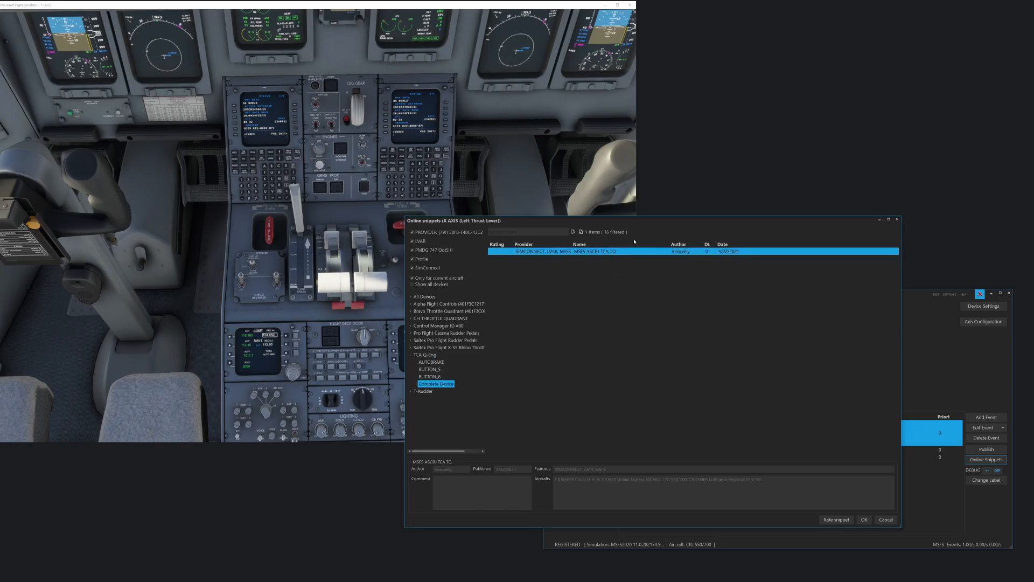
Turn off the current-aircraft filter and inspect the MSFS A320 TCA TQ and MSFS ASCRJ TCA TQ snippets
click(446, 280)
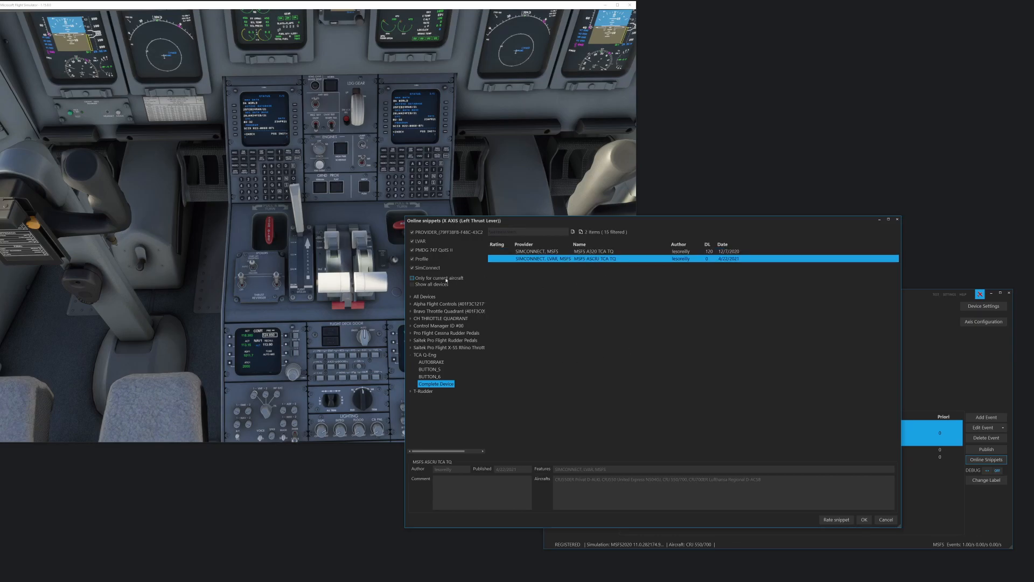
click(618, 253)
click(616, 260)
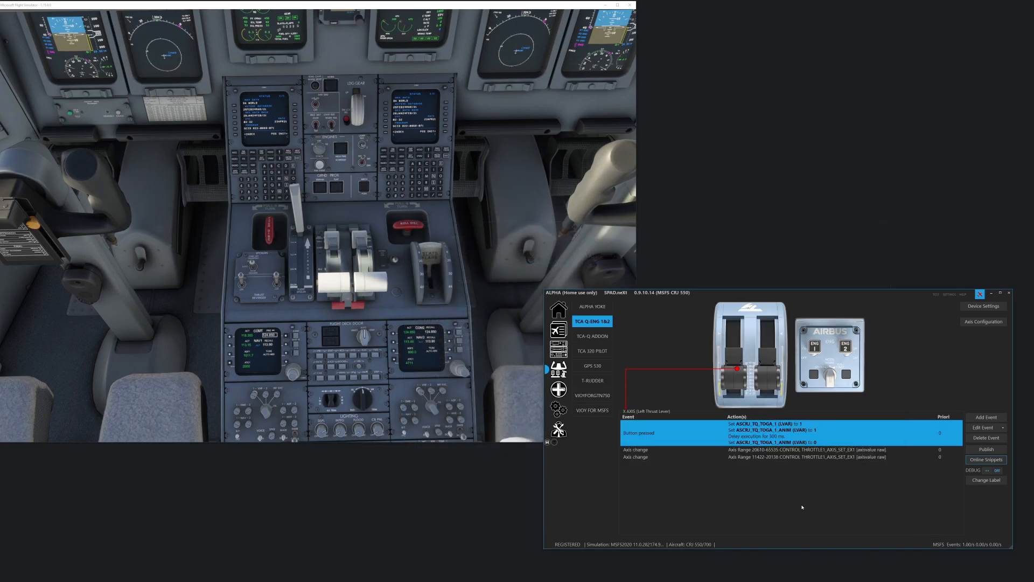
Examine the Left Thrust Lever's first axis range configuration without changing it, and review the Right Thrust Lever's events
double_click(761, 452)
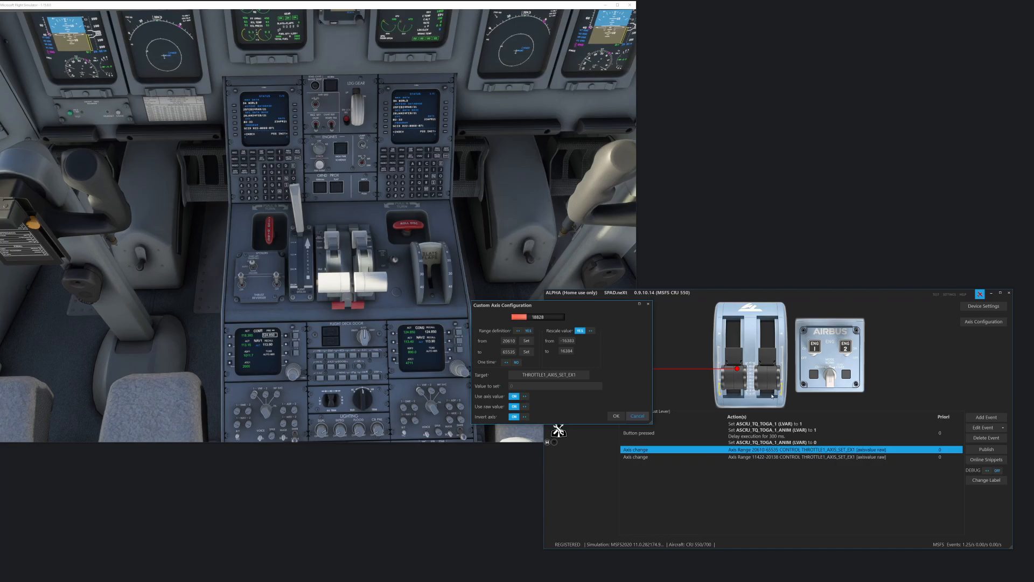
click(637, 416)
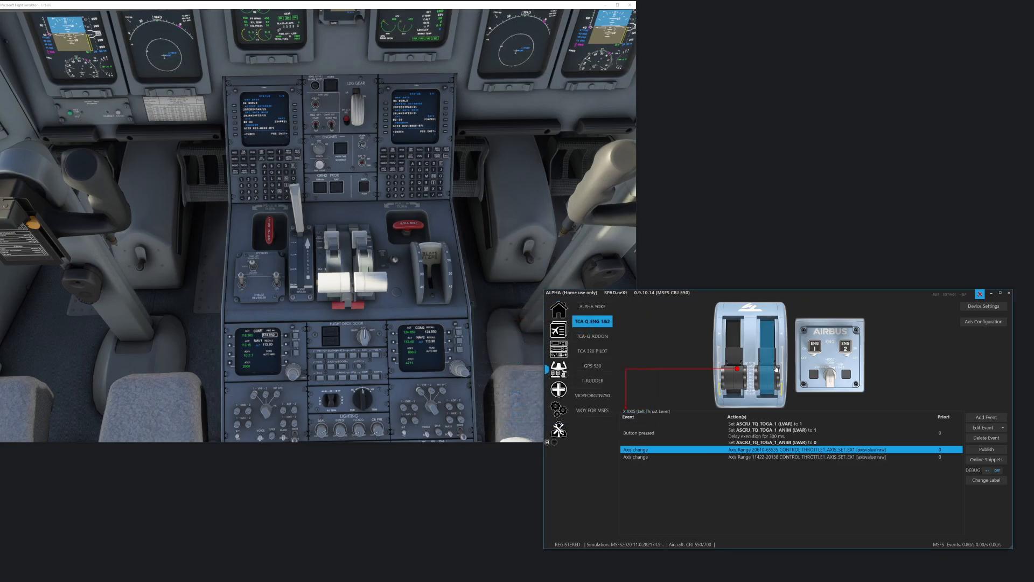
click(767, 372)
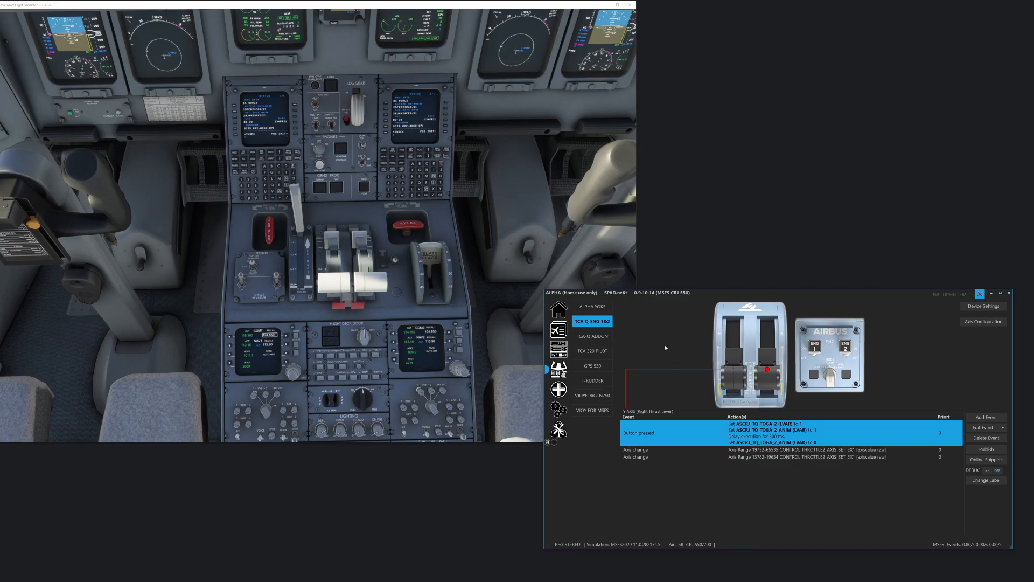
Publish a snippet named "MSFS ASCRJ TCA ADD ON" from TCA-Q ADDON with the third scope option, limited to the assigned CRJ aircraft
click(600, 335)
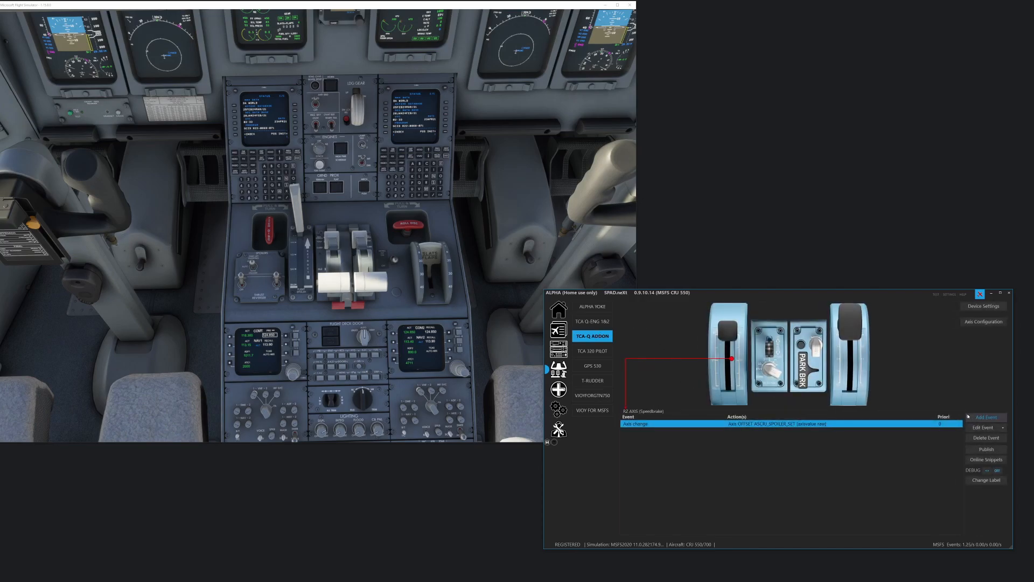
click(986, 449)
text(MSFS ASCRJ TCA ADD ON)
click(685, 438)
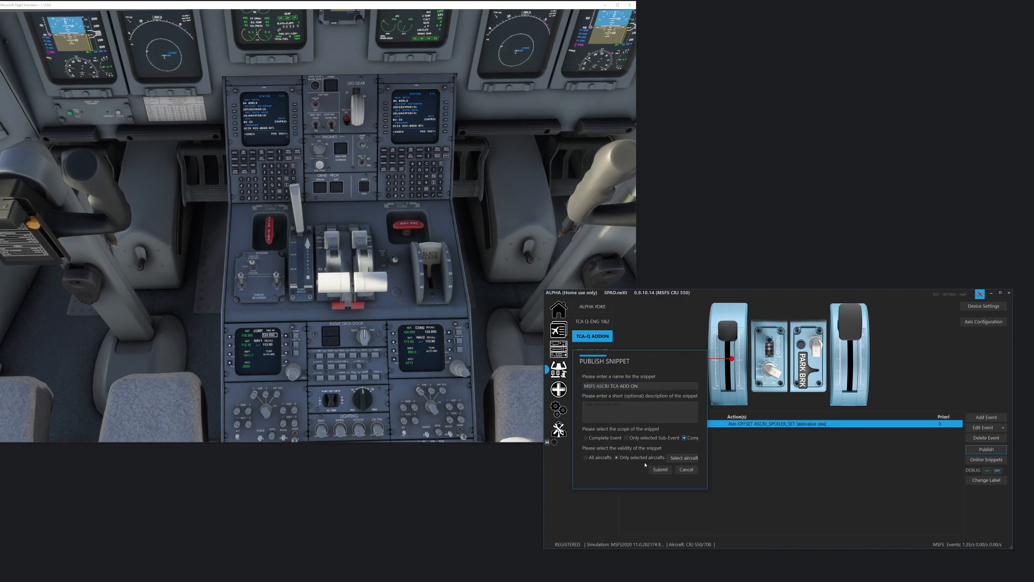
click(683, 458)
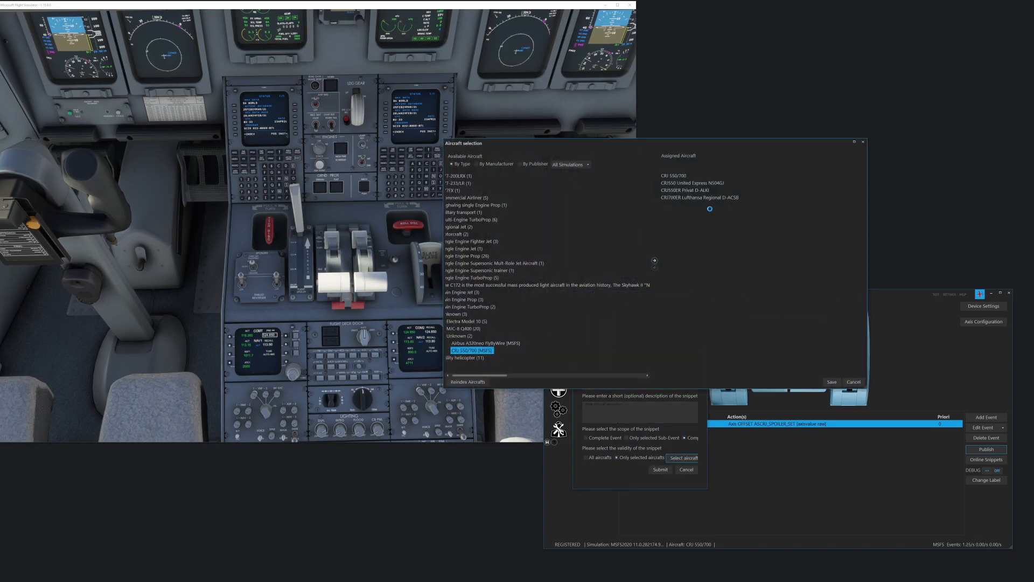
click(832, 381)
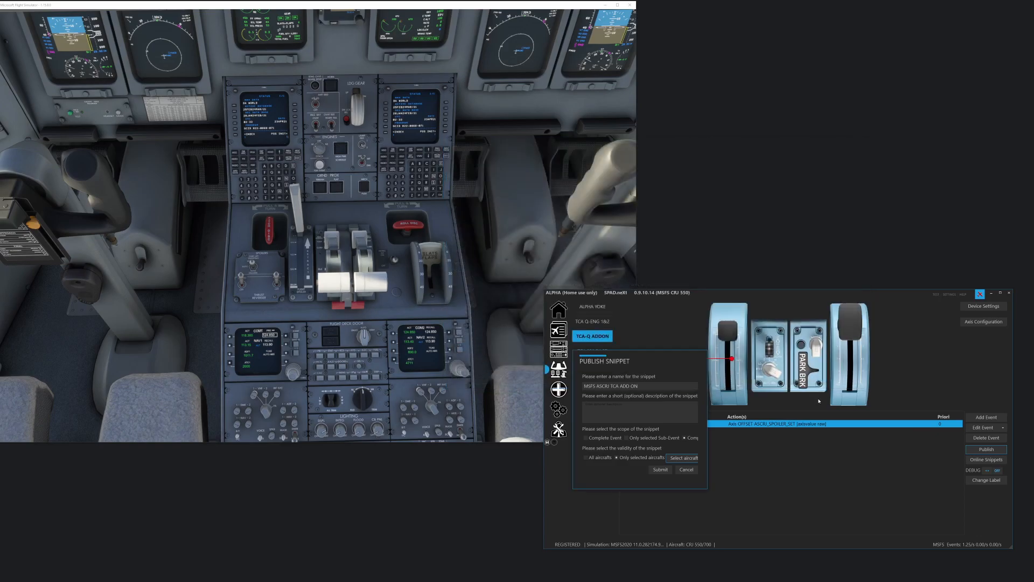
click(661, 470)
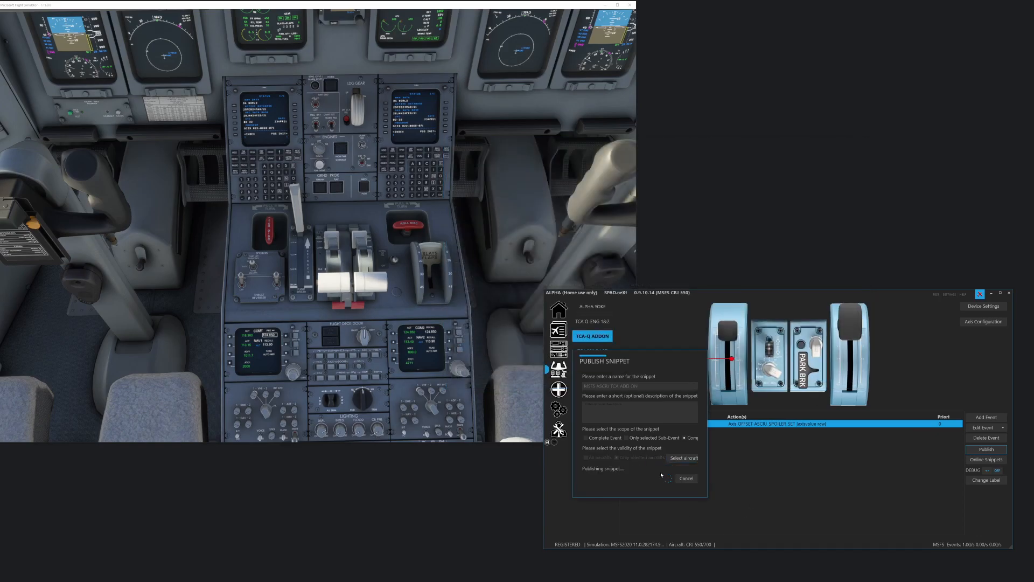
click(689, 478)
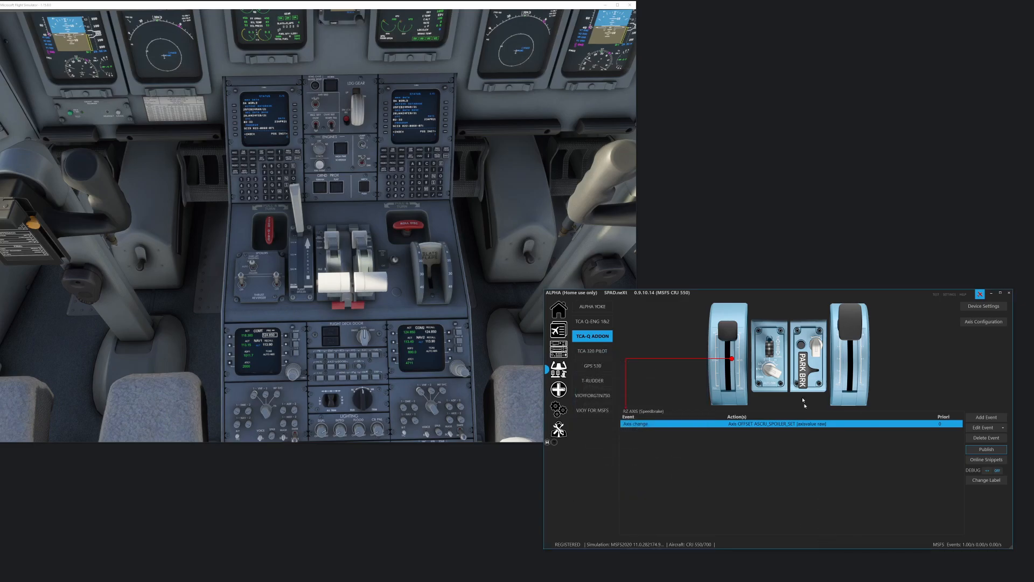
Look up the published MSFS ASCRJ TCA ADD ON snippet among the Gear button's online snippets for the TCA Q-Eng complete device
click(987, 459)
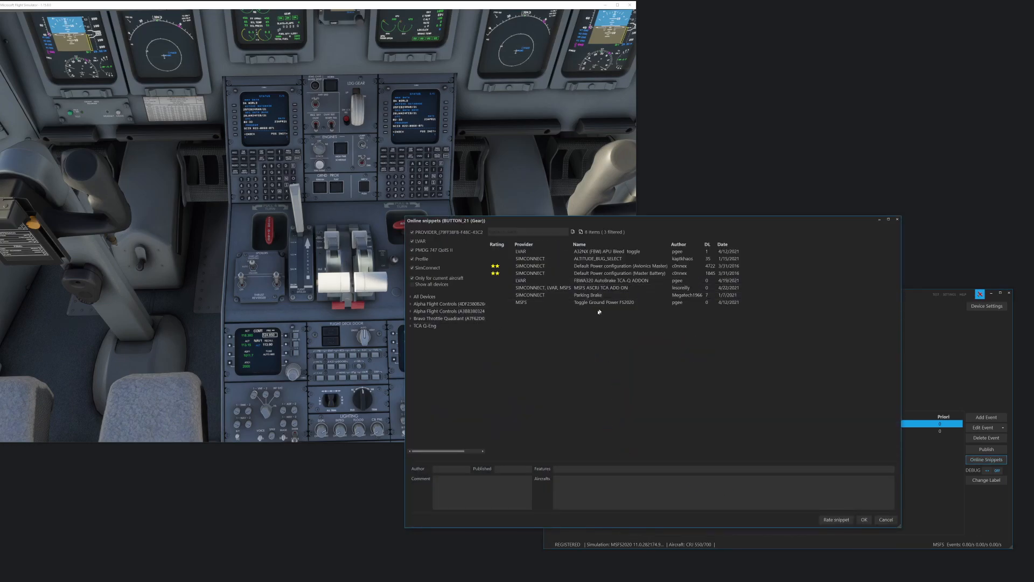
click(411, 326)
click(440, 355)
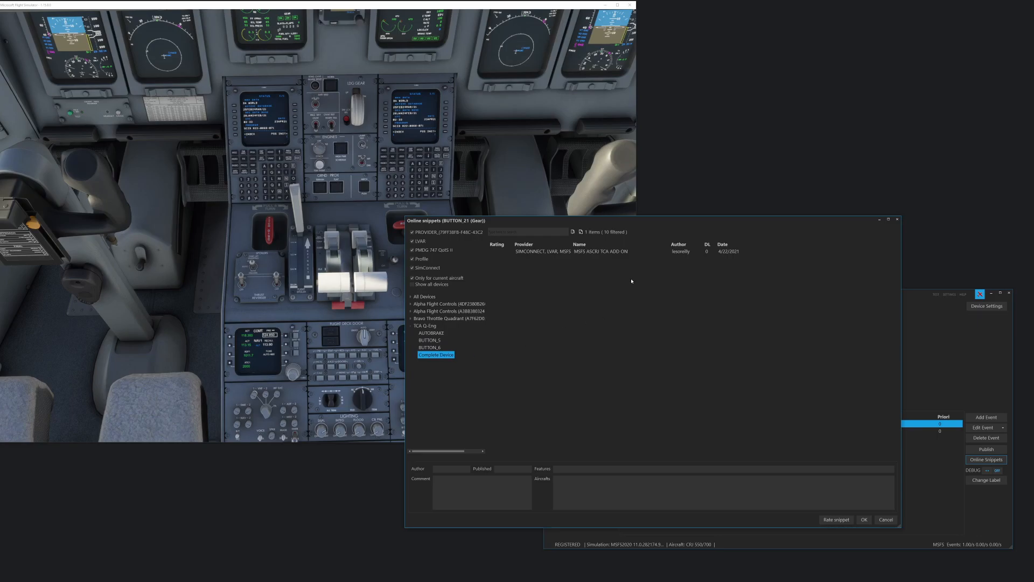
click(613, 253)
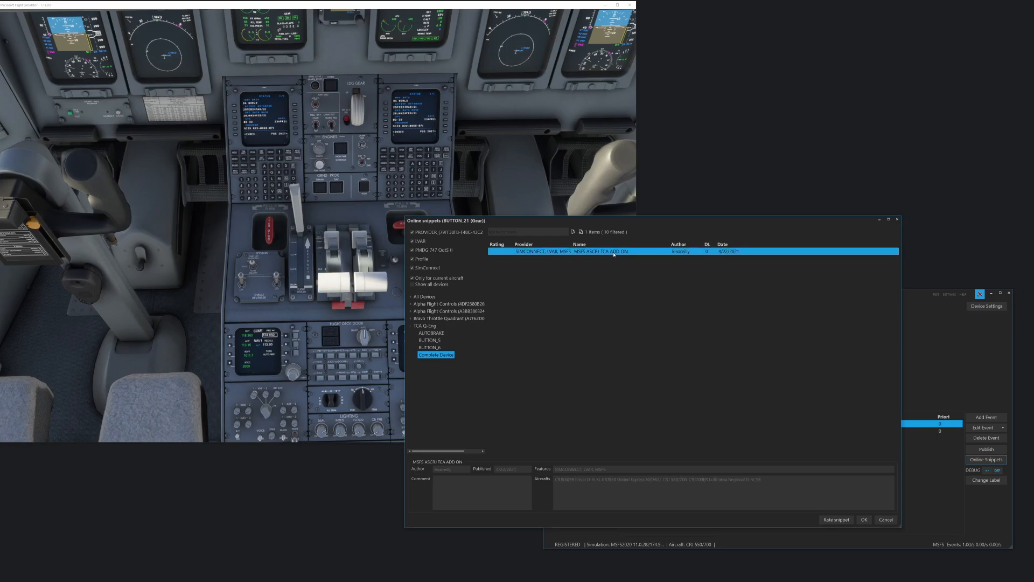